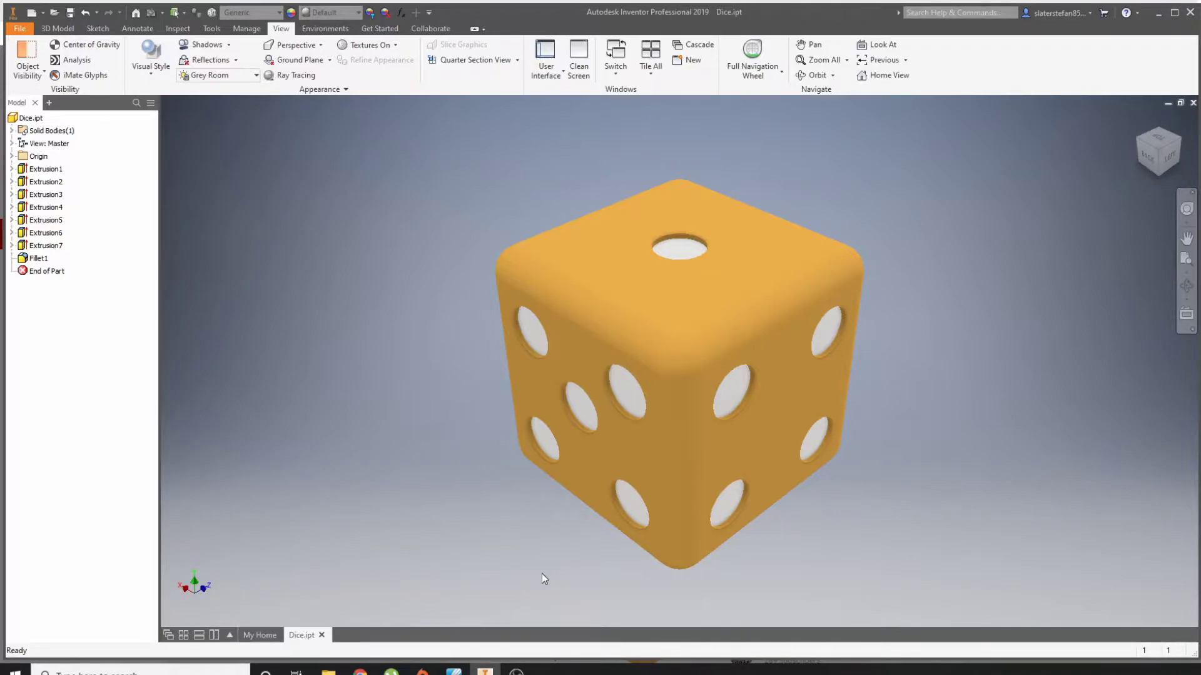
Close the Dice.ipt part and discard its unsaved changes
{"action": "left_click", "coordinate": [259, 635]}
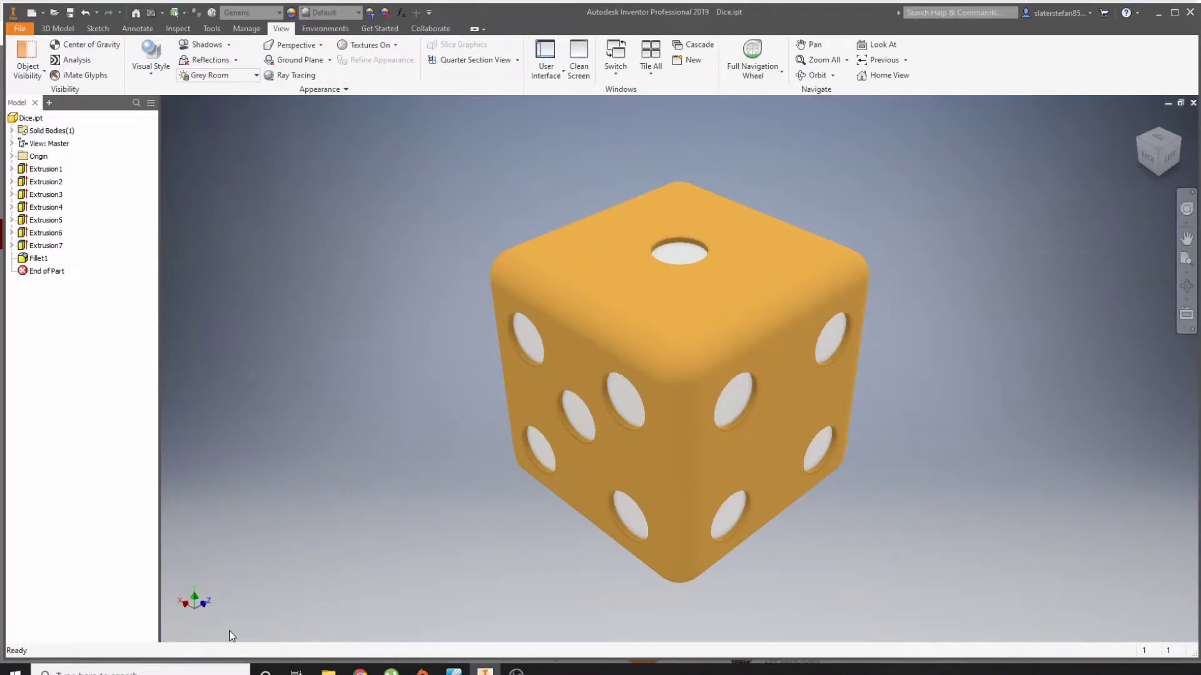
{"action": "left_click", "coordinate": [1193, 103]}
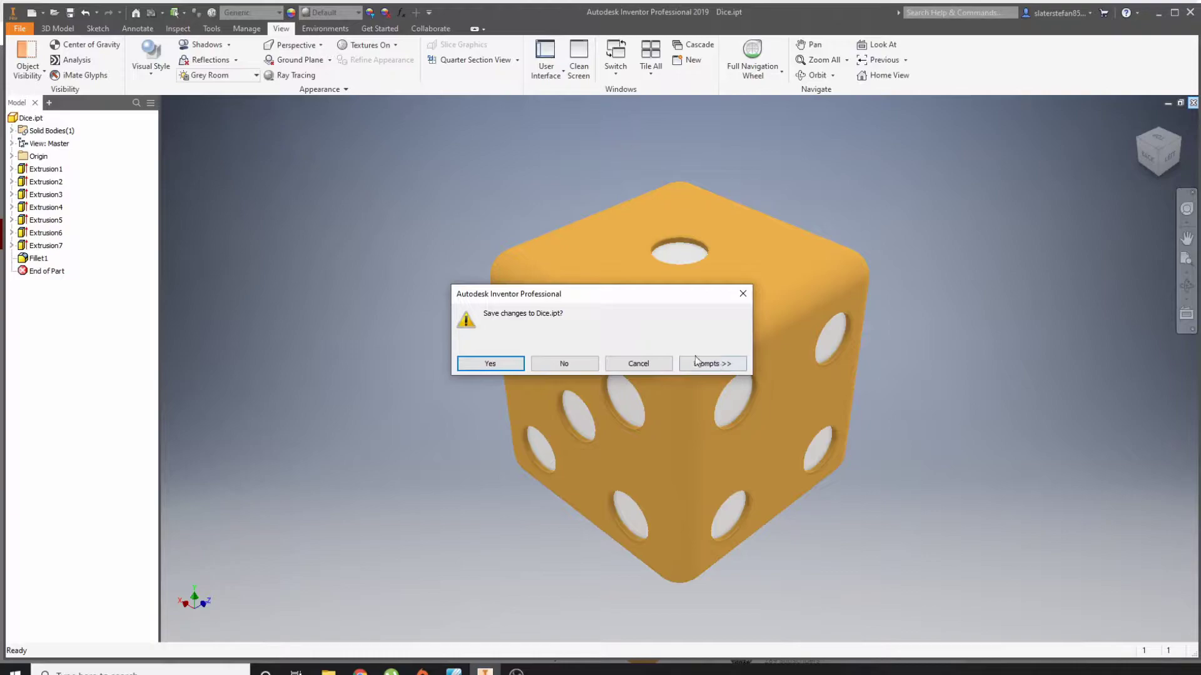
{"action": "left_click", "coordinate": [564, 369]}
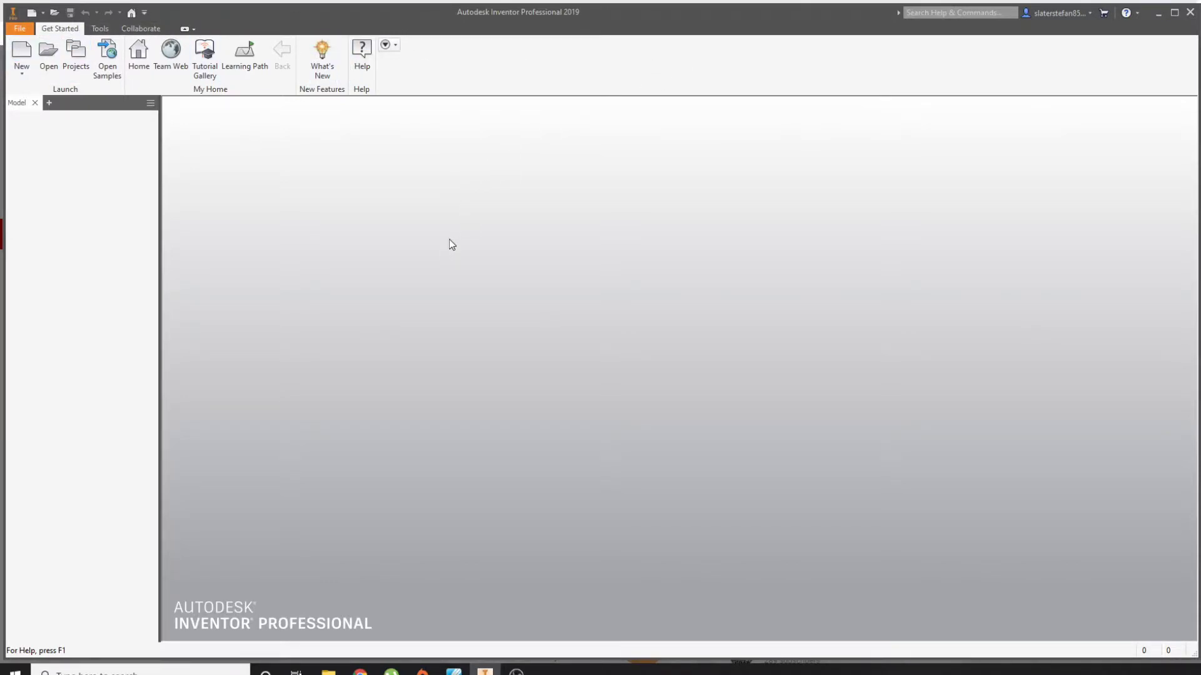
Create a new part from the metric Standard (mm).ipt template and accept the style library definitions
{"action": "left_click", "coordinate": [18, 52]}
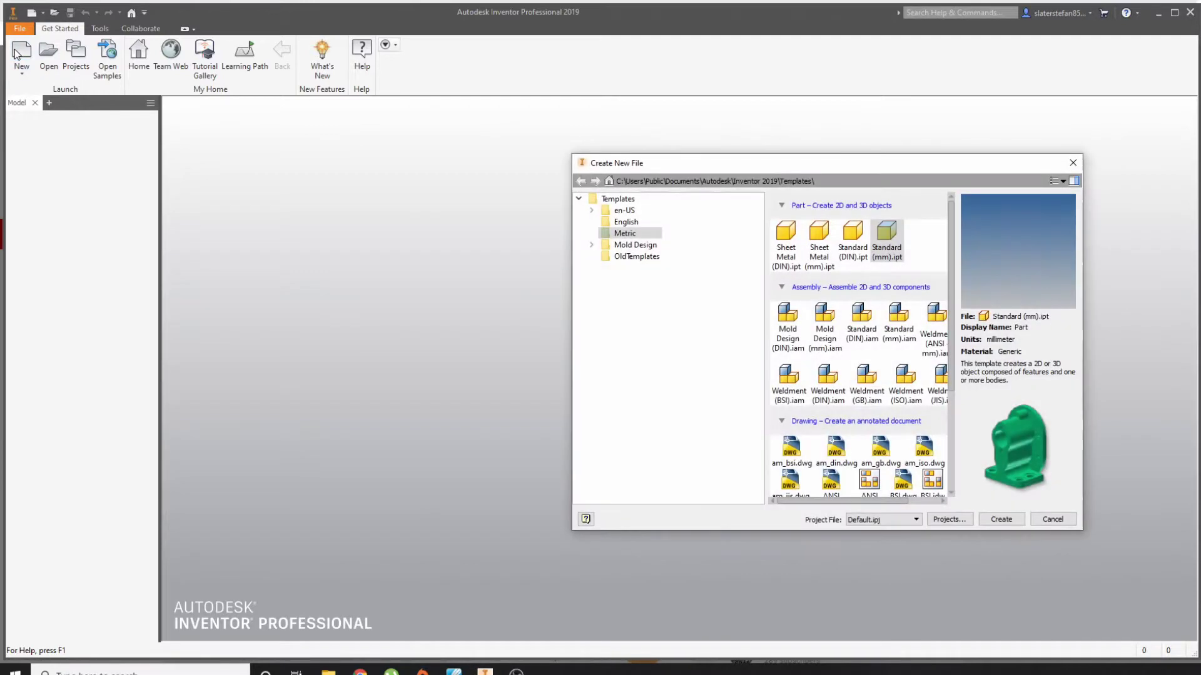
{"action": "left_click", "coordinate": [625, 235]}
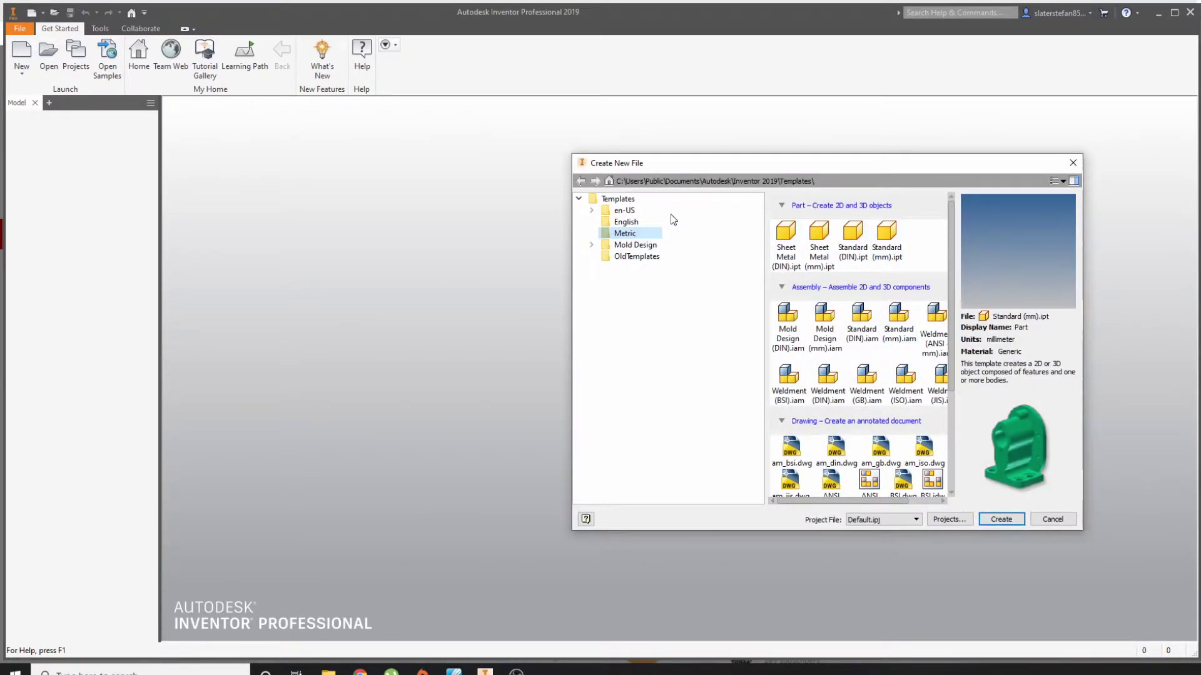
{"action": "left_click", "coordinate": [612, 200]}
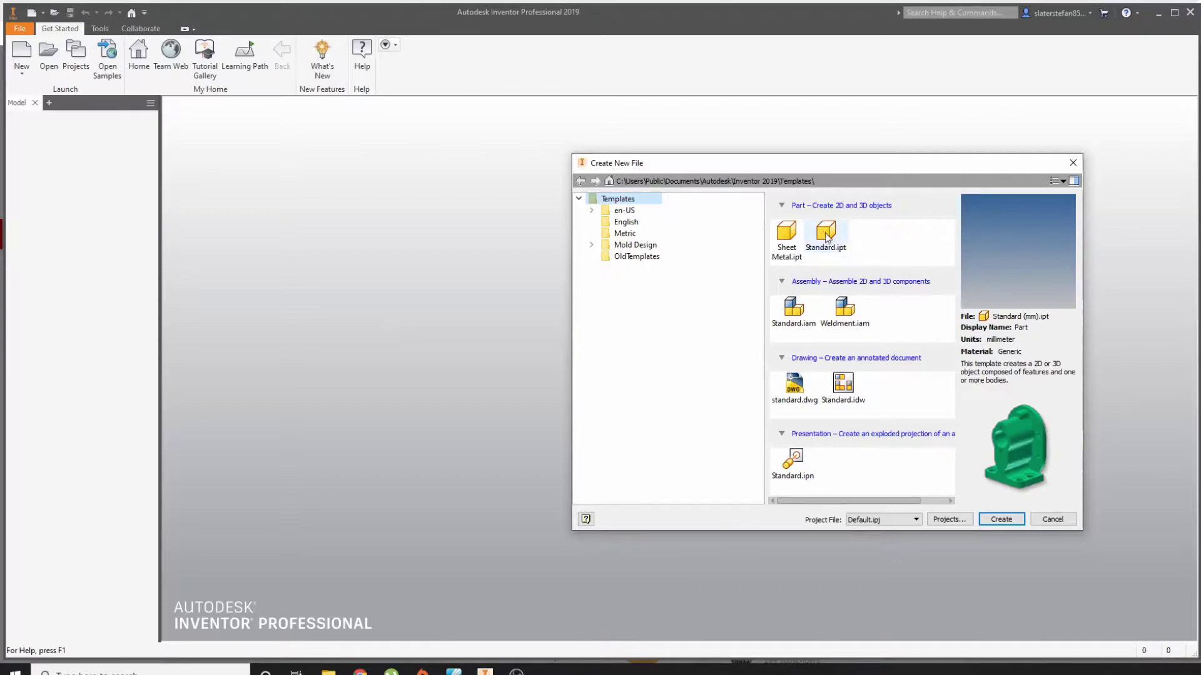
{"action": "left_click", "coordinate": [629, 233]}
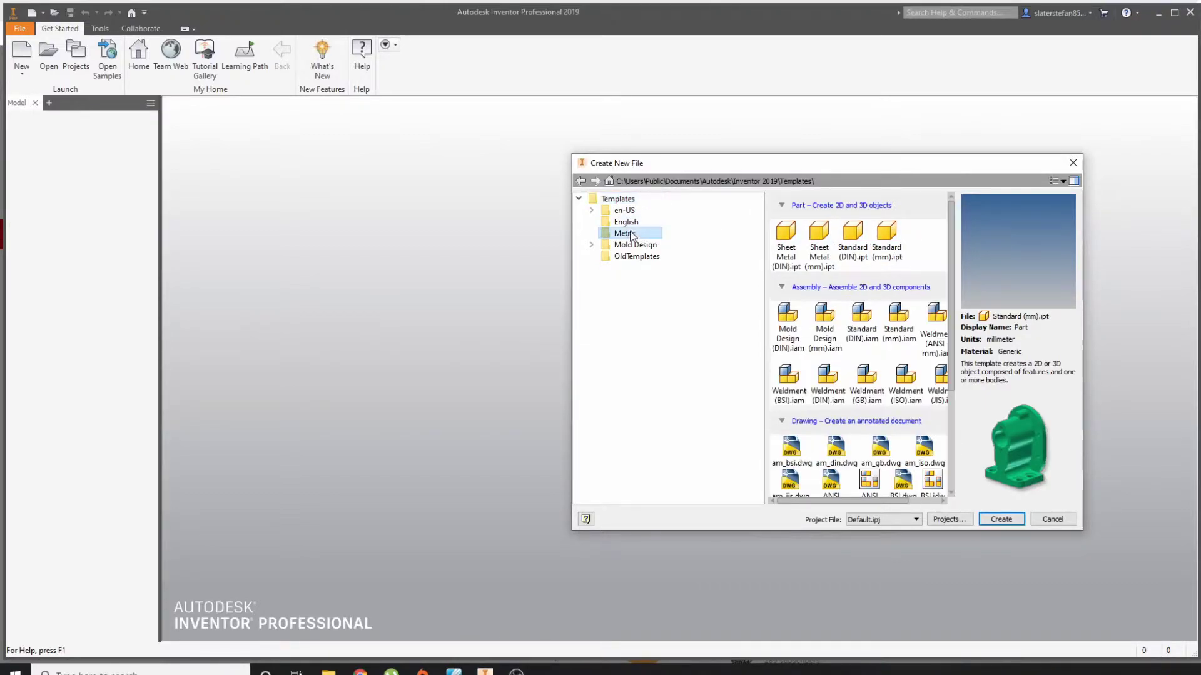
{"action": "double_click", "coordinate": [889, 240]}
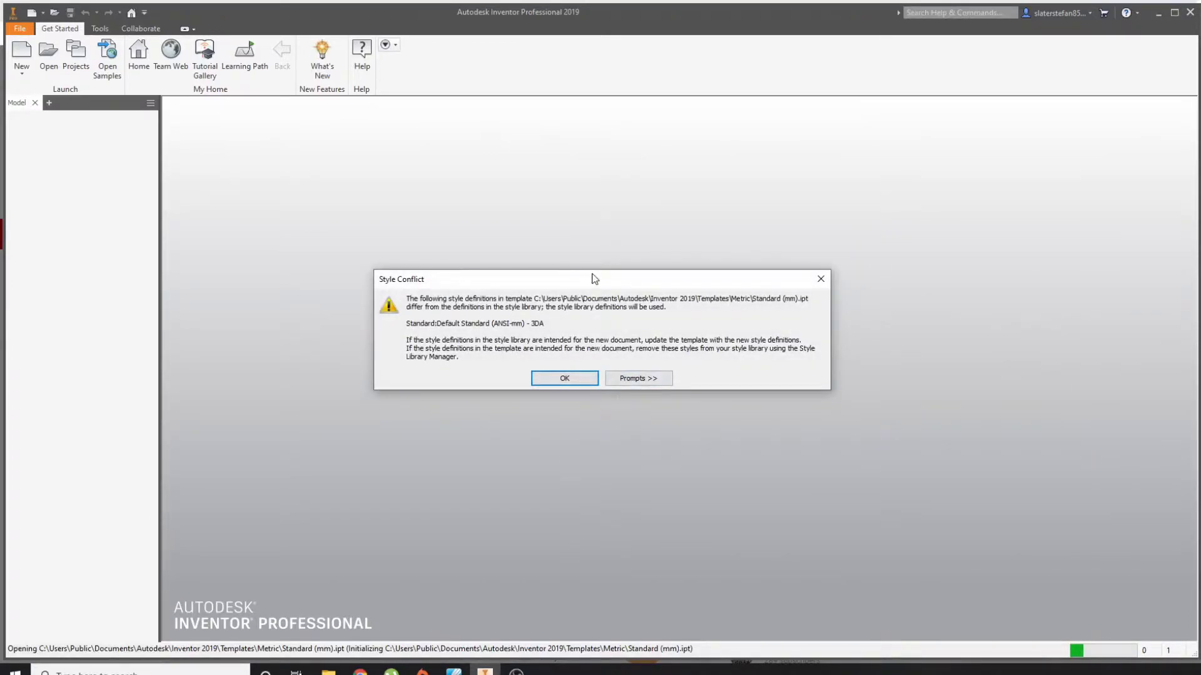
{"action": "left_click", "coordinate": [564, 379]}
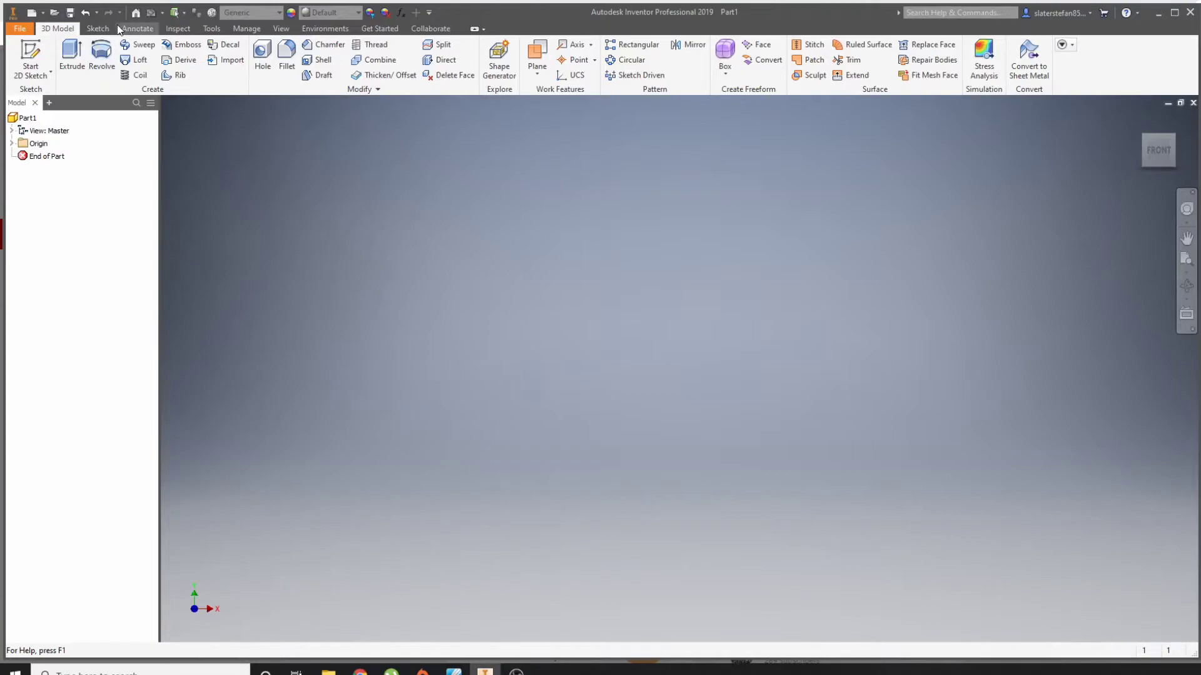
Start a 2D sketch on the horizontal XZ origin plane
{"action": "left_click", "coordinate": [92, 28]}
{"action": "left_click", "coordinate": [60, 30]}
{"action": "left_click", "coordinate": [42, 54]}
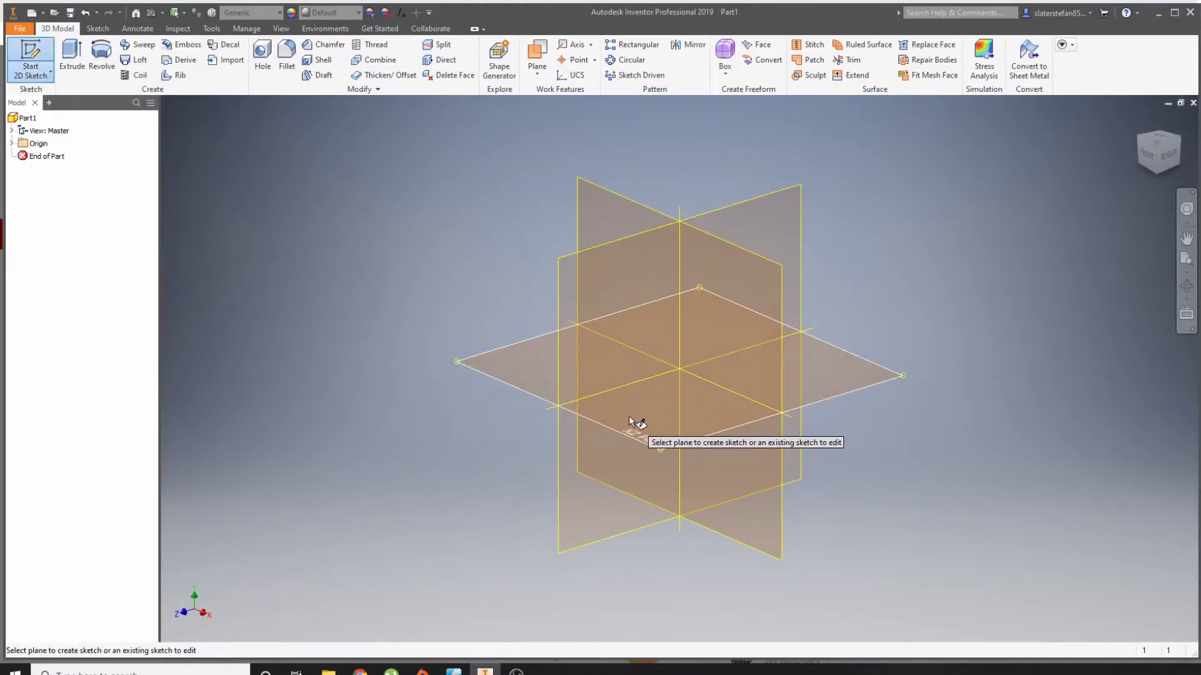
{"action": "left_click", "coordinate": [654, 424]}
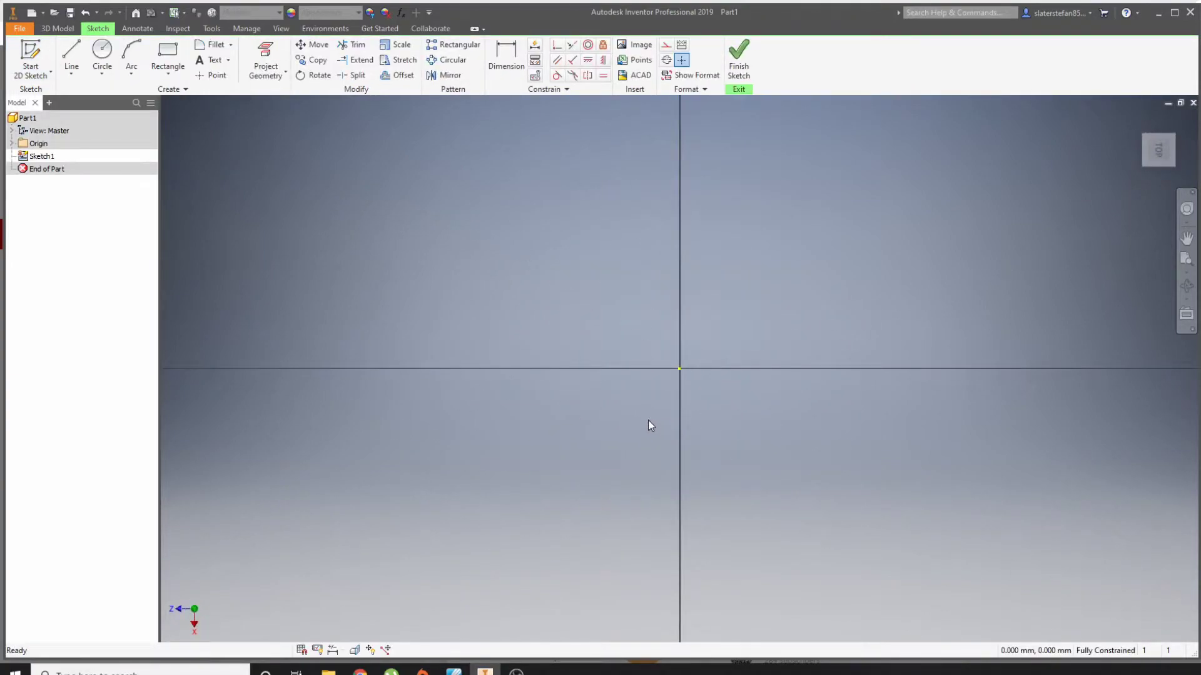
Try a two-point rectangle placed beside the vertical axis of the sketch, and undo it
{"action": "left_click", "coordinate": [168, 55]}
{"action": "left_click", "coordinate": [436, 237]}
{"action": "left_click", "coordinate": [654, 476]}
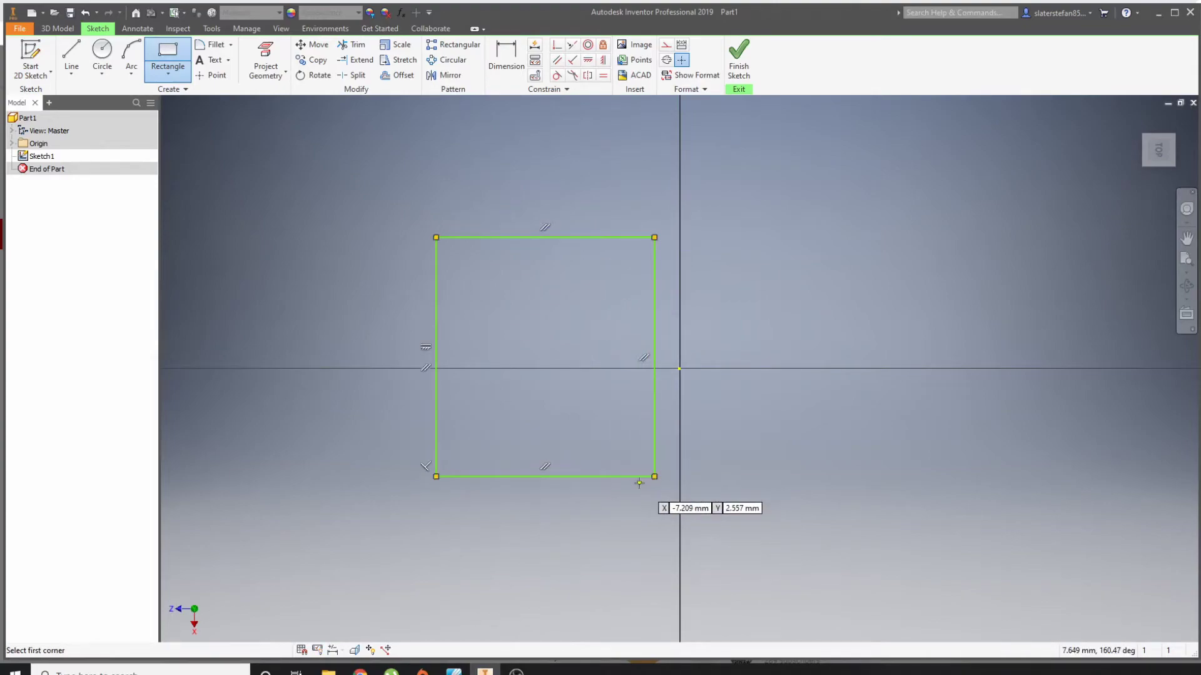
{"action": "left_click", "coordinate": [1145, 164]}
{"action": "mouse_move", "coordinate": [1156, 150]}
{"action": "left_mouse_down"}
{"action": "mouse_move", "coordinate": [1176, 143]}
{"action": "mouse_move", "coordinate": [1153, 150]}
{"action": "left_mouse_up"}
{"action": "left_click", "coordinate": [1173, 146]}
{"action": "key", "text": "Escape"}
{"action": "key", "text": "ctrl+z"}
Try a smaller two-point rectangle above the horizontal axis and away from the origin, and undo it
{"action": "middle_click_drag", "start_coordinate": [947, 359], "coordinate": [844, 308]}
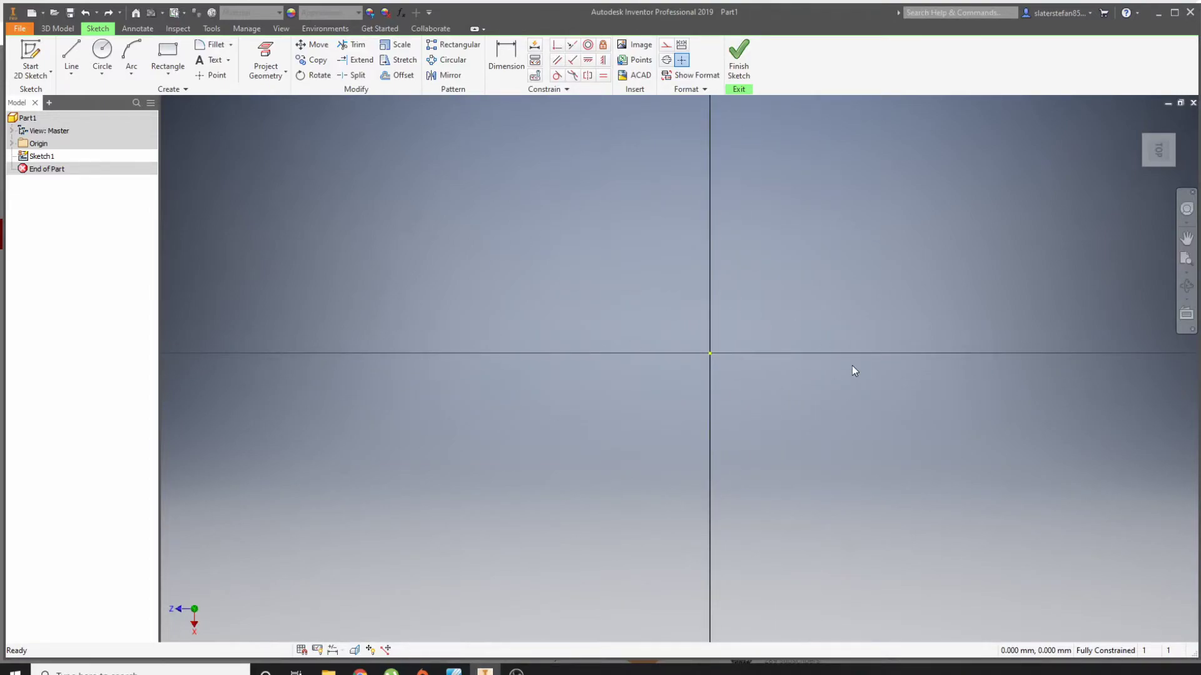
{"action": "left_click", "coordinate": [168, 55]}
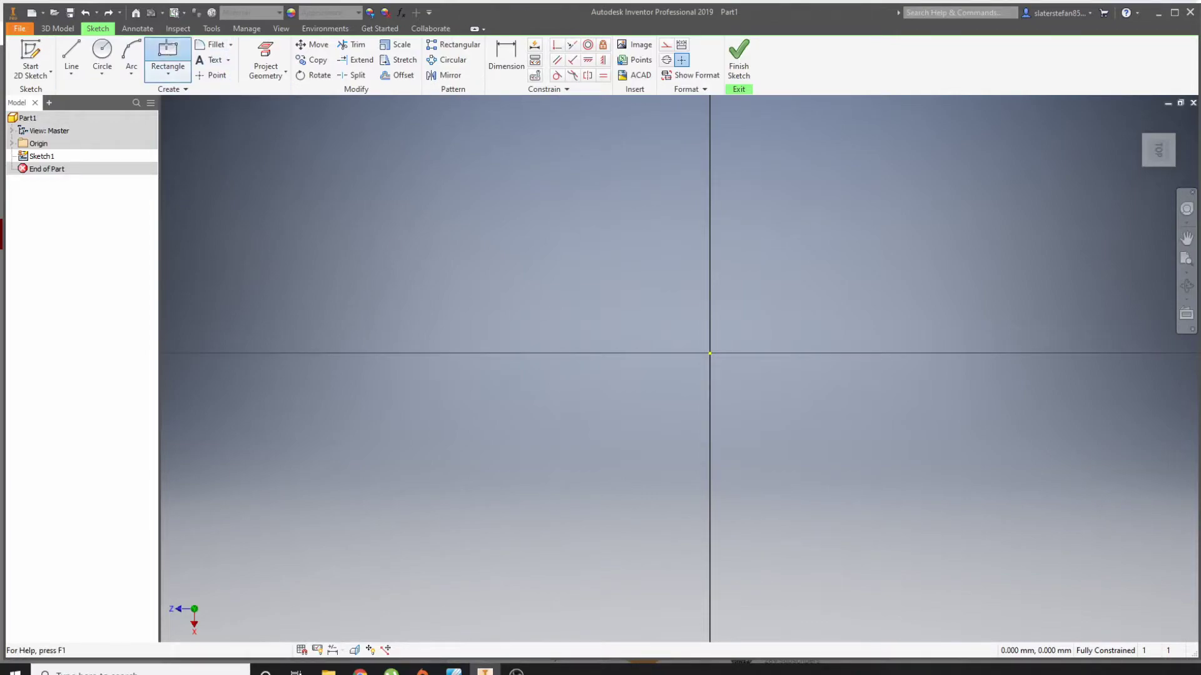
{"action": "left_click", "coordinate": [444, 194]}
{"action": "left_click", "coordinate": [596, 323]}
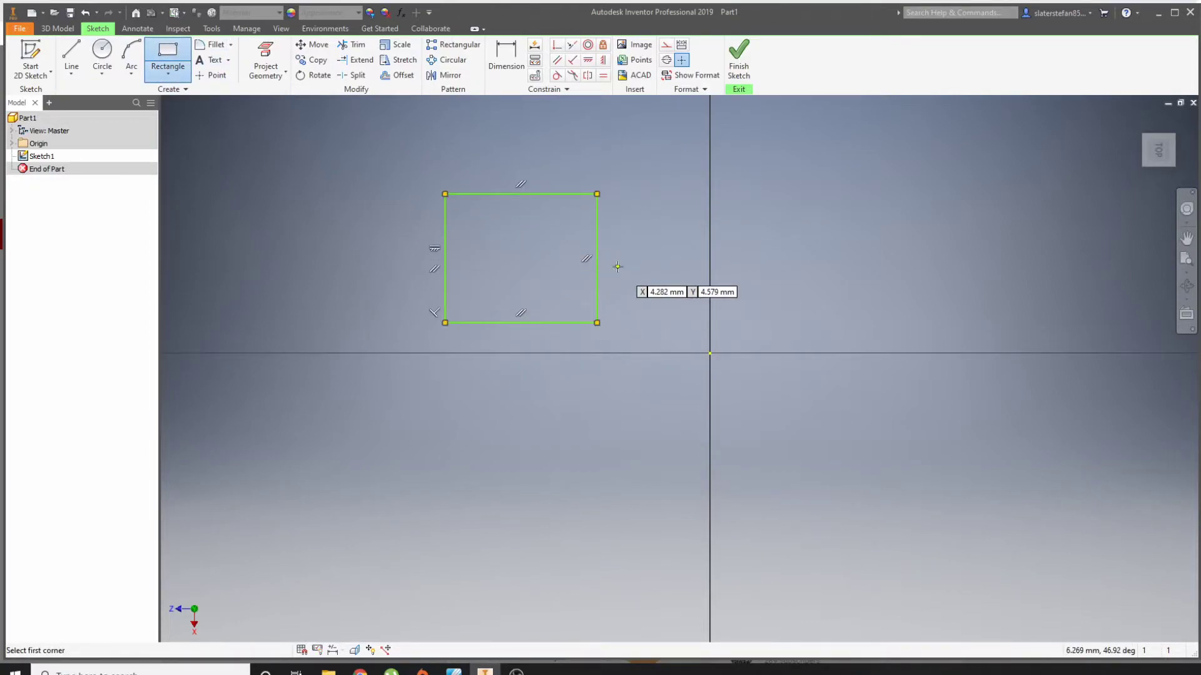
{"action": "key", "text": "Escape"}
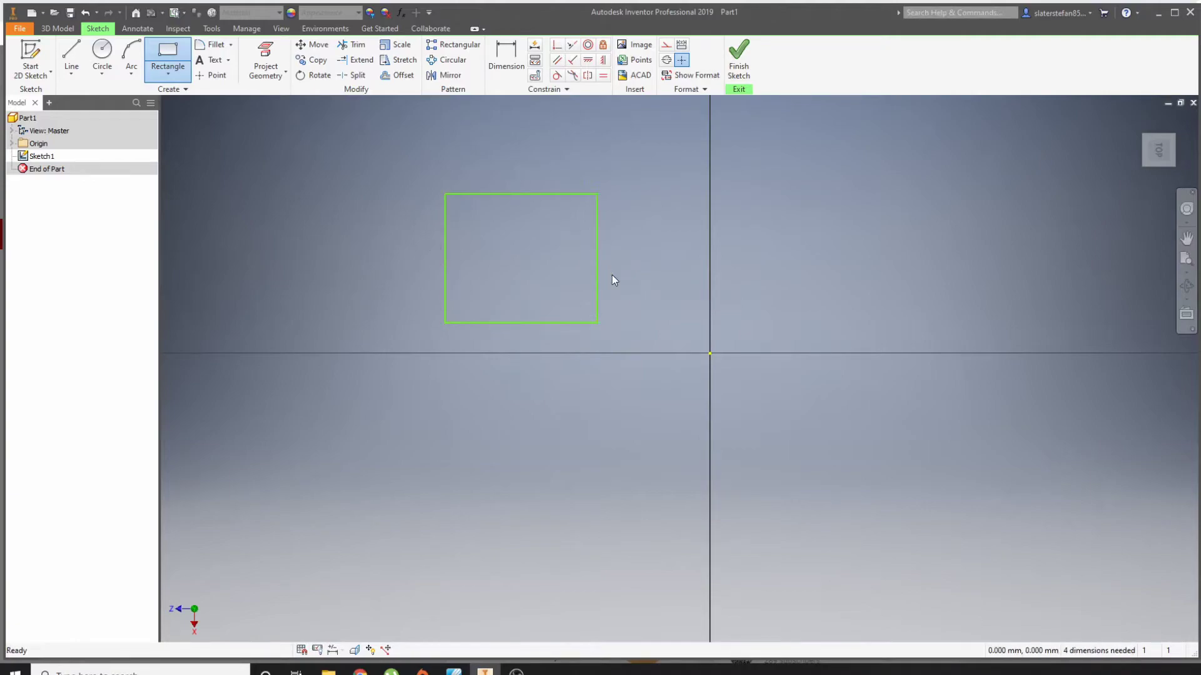
{"action": "key", "text": "ctrl+z"}
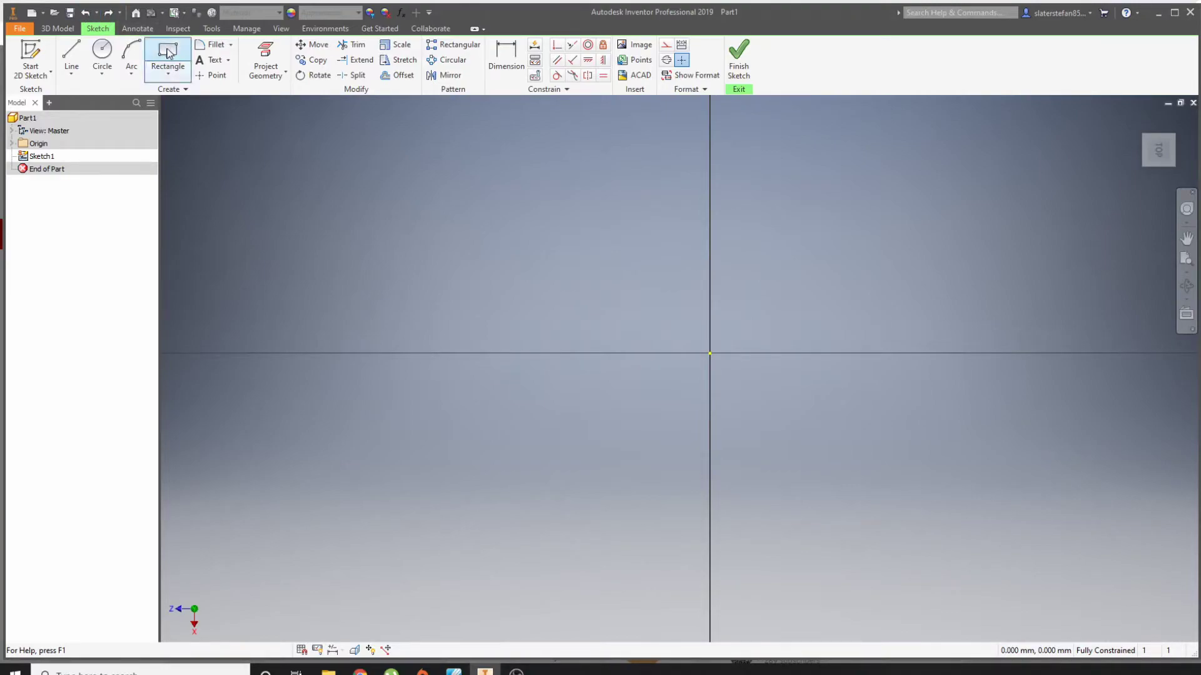
Sketch a two-point center rectangle about 20 mm tall, centred on the sketch origin
{"action": "left_click", "coordinate": [176, 77]}
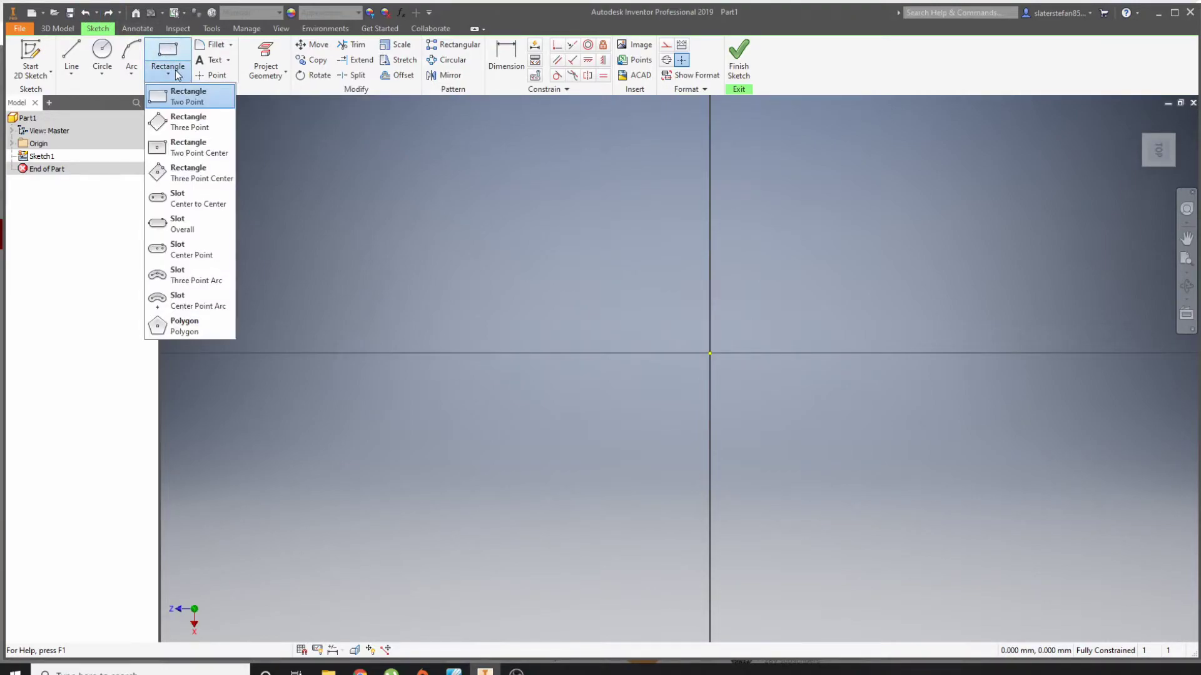
{"action": "left_click", "coordinate": [193, 148]}
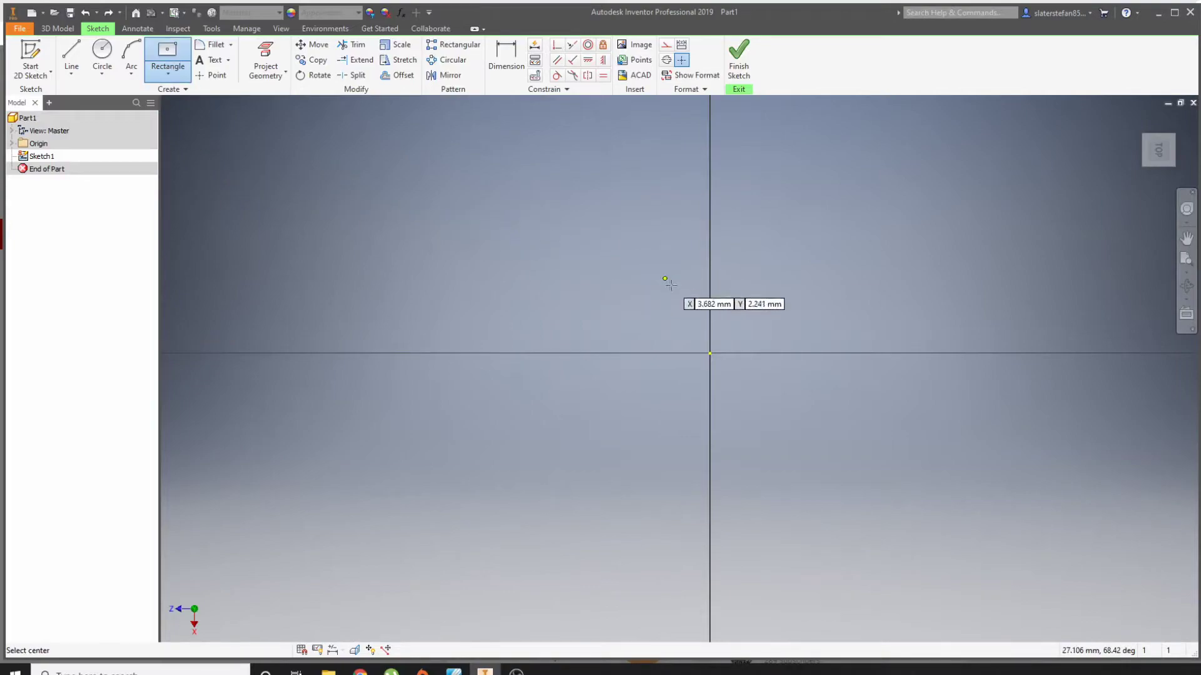
{"action": "left_click", "coordinate": [710, 354]}
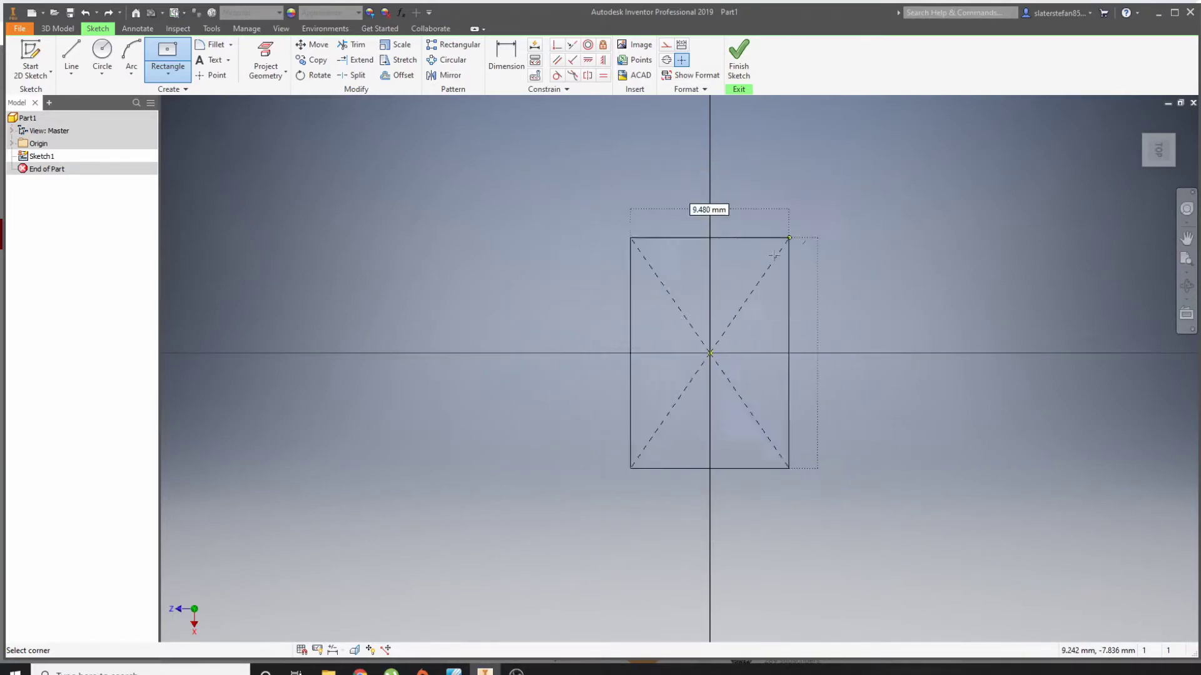
{"action": "left_click", "coordinate": [891, 154]}
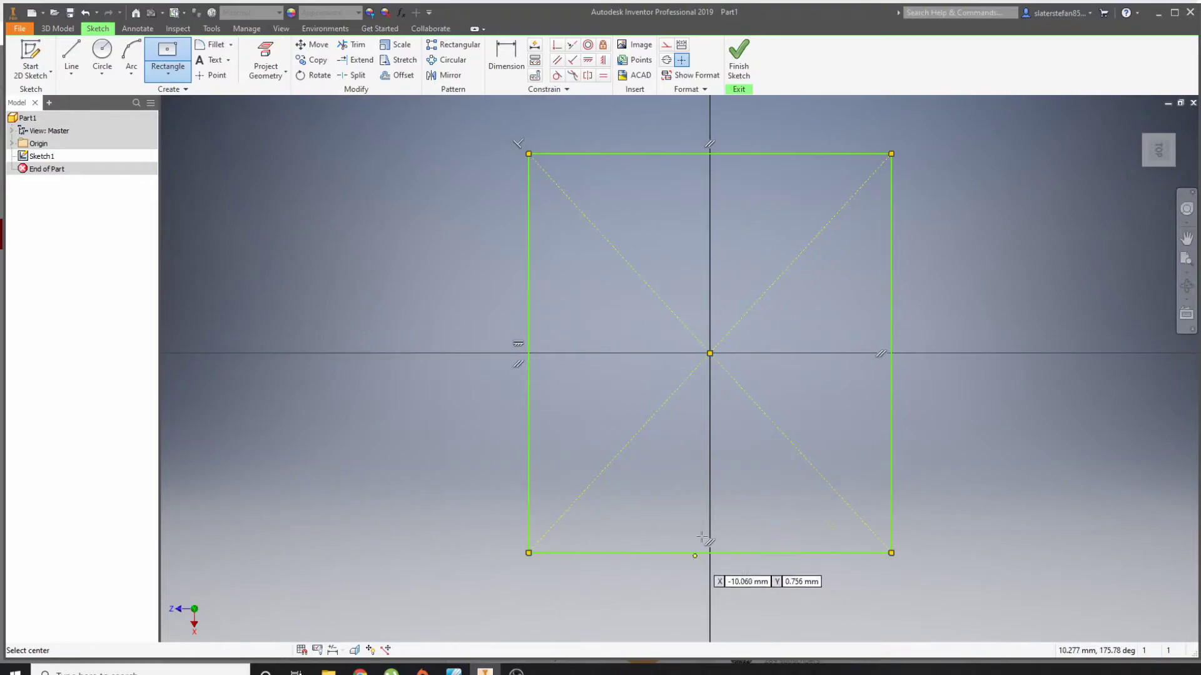
Dimension the rectangle's vertical side and set it to 50 mm
{"action": "mouse_move", "coordinate": [909, 428]}
{"action": "middle_mouse_down"}
{"action": "mouse_move", "coordinate": [879, 397]}
{"action": "mouse_move", "coordinate": [878, 411]}
{"action": "middle_mouse_up"}
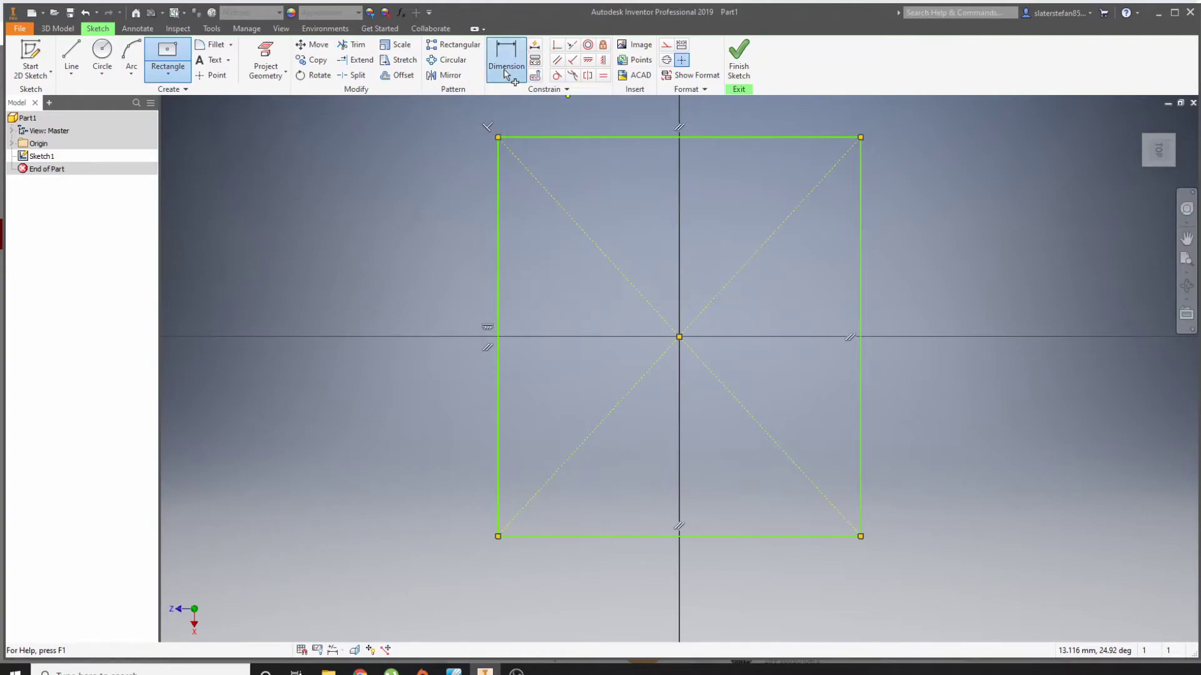
{"action": "key", "text": "d"}
{"action": "left_click", "coordinate": [498, 339]}
{"action": "left_click", "coordinate": [440, 338]}
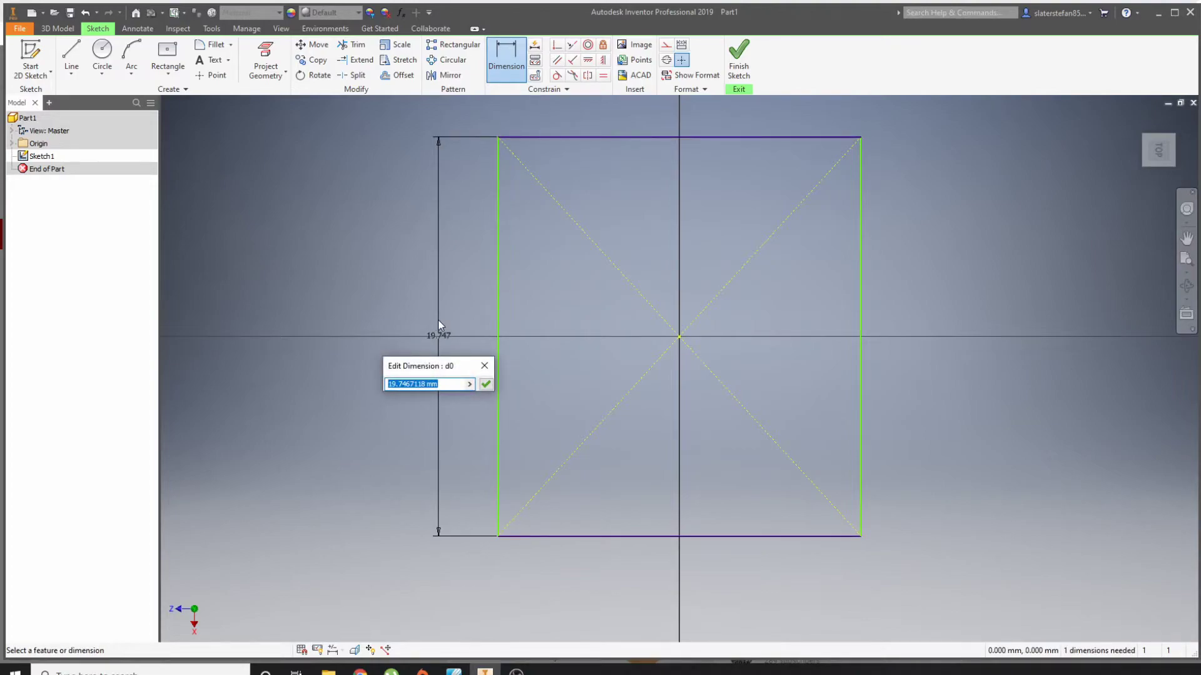
{"action": "type", "text": "50"}
{"action": "key", "text": "Return"}
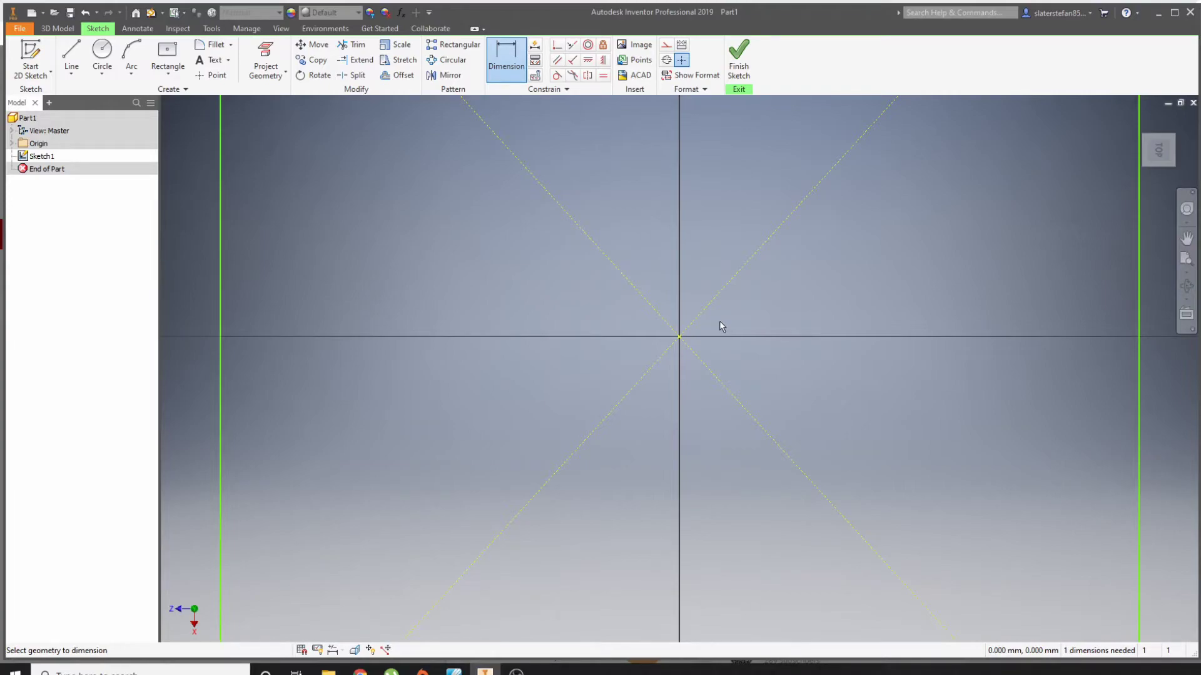
Examine the rectangle at different zoom levels and positions, and bring it back into full view
{"action": "left_click", "coordinate": [1161, 152]}
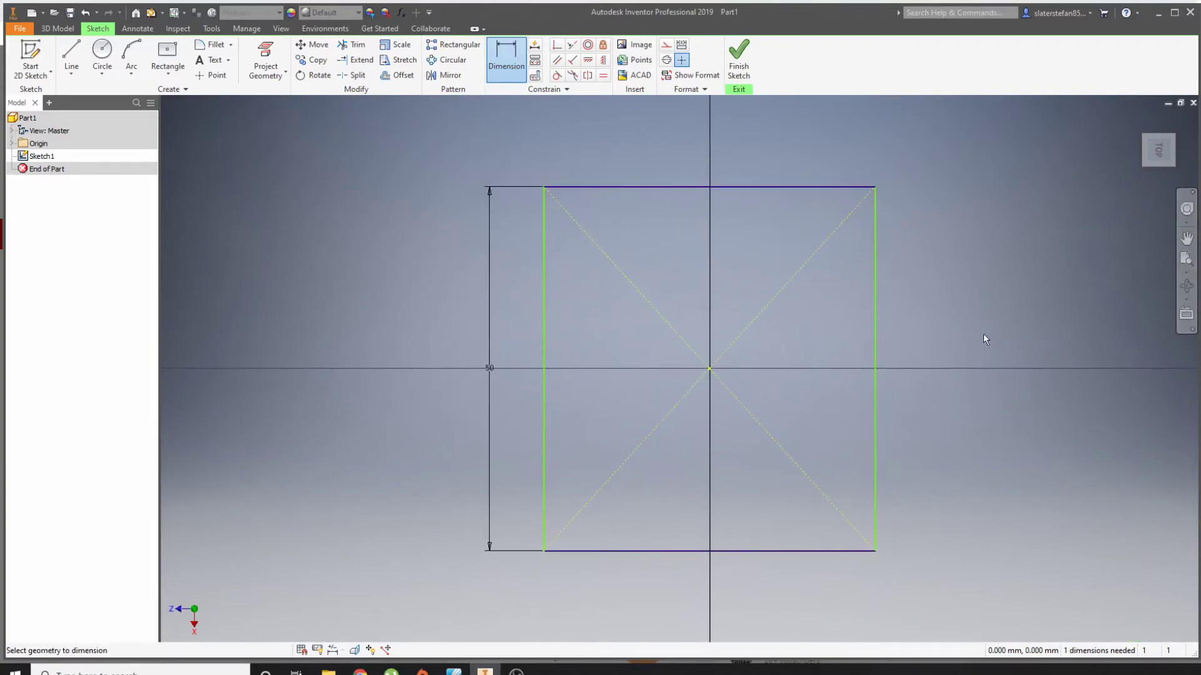
{"action": "scroll", "coordinate": [696, 375], "scroll_direction": "up", "scroll_amount": 3}
{"action": "scroll", "coordinate": [711, 360], "scroll_direction": "down", "scroll_amount": 8}
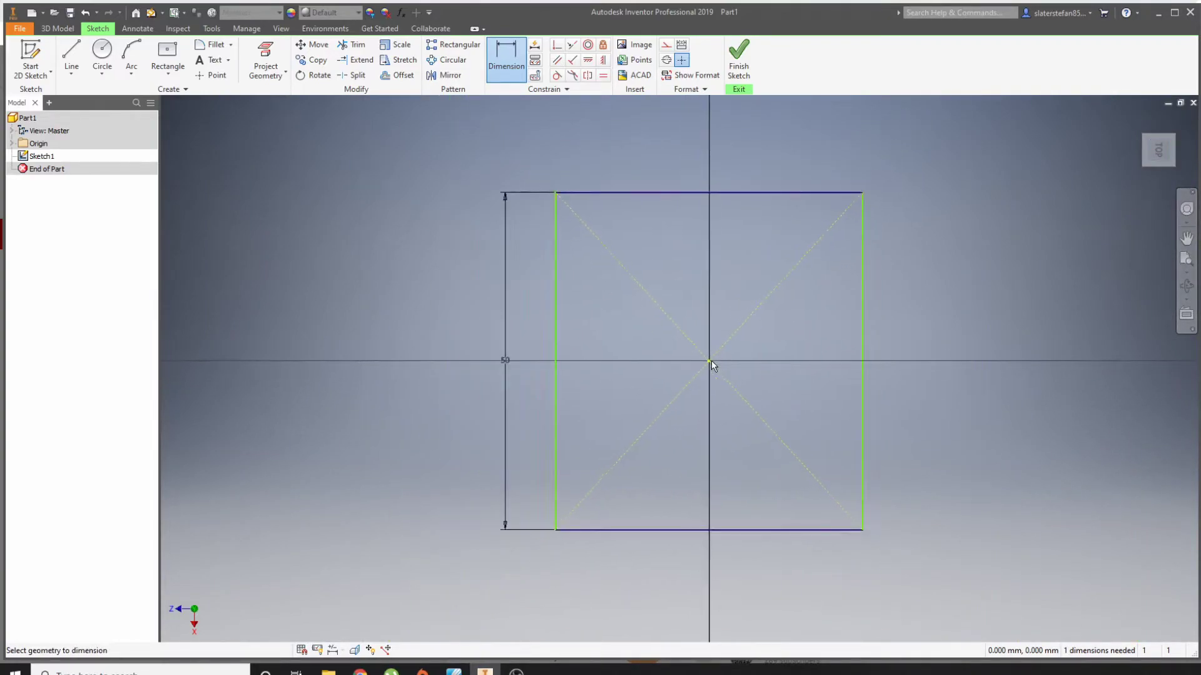
{"action": "scroll", "coordinate": [781, 291], "scroll_direction": "up", "scroll_amount": 4}
{"action": "scroll", "coordinate": [844, 297], "scroll_direction": "down", "scroll_amount": 3}
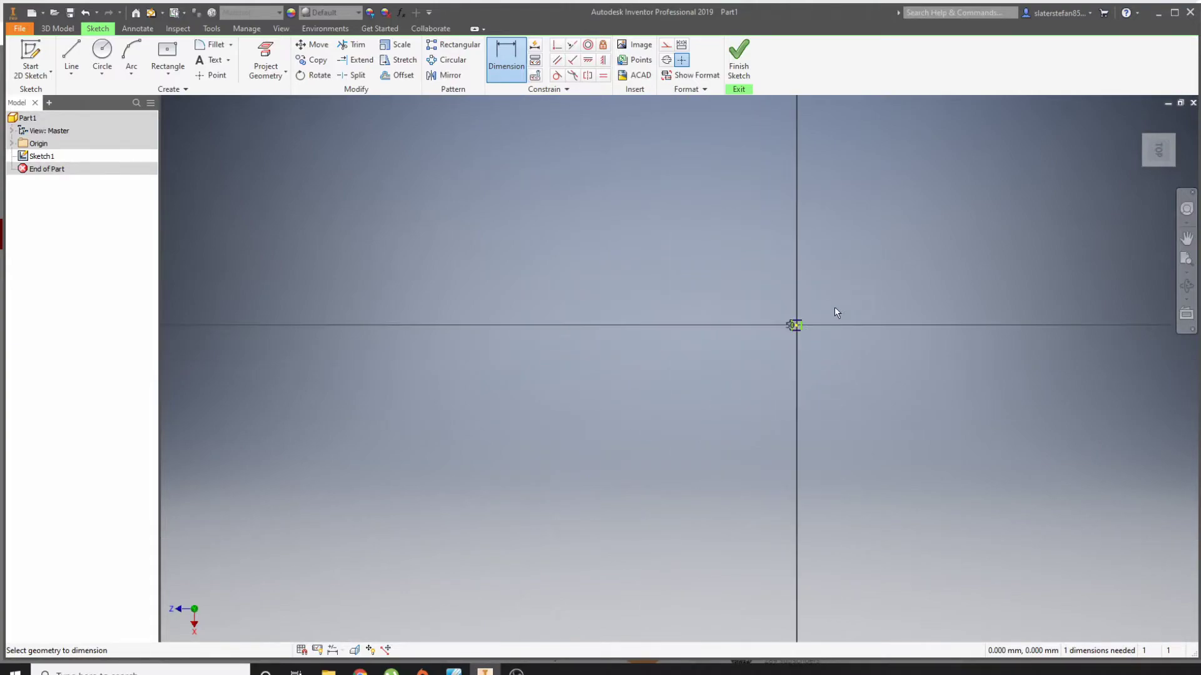
{"action": "scroll", "coordinate": [793, 333], "scroll_direction": "up", "scroll_amount": 8}
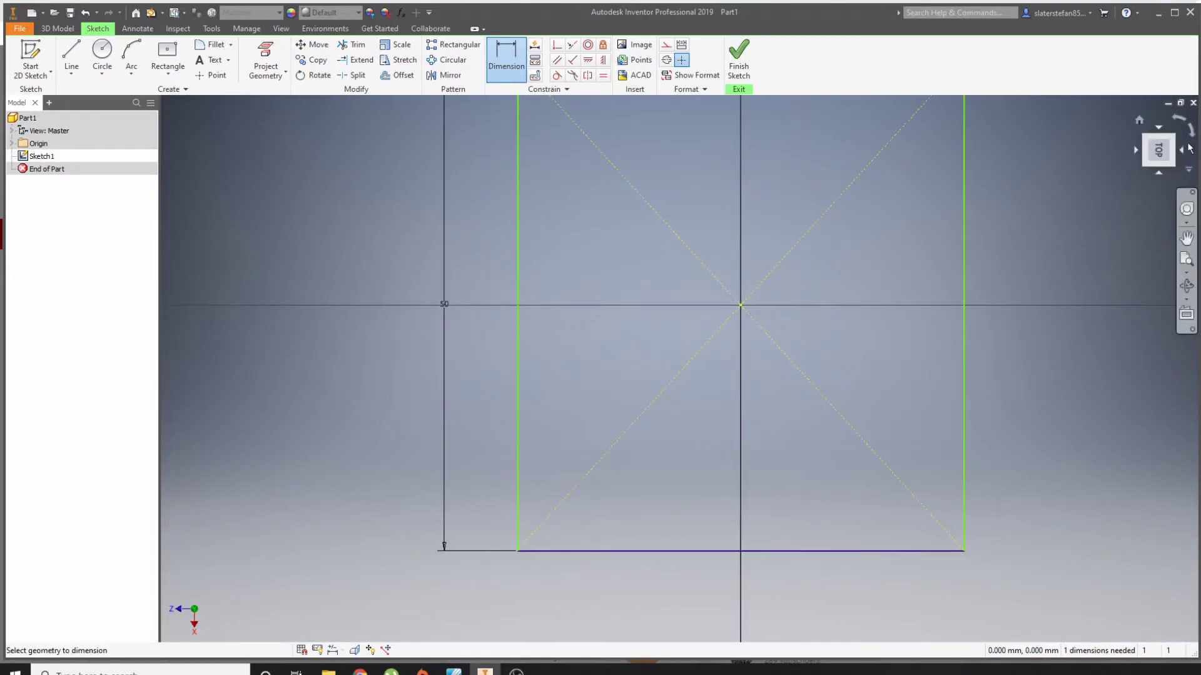
{"action": "left_click", "coordinate": [1160, 150]}
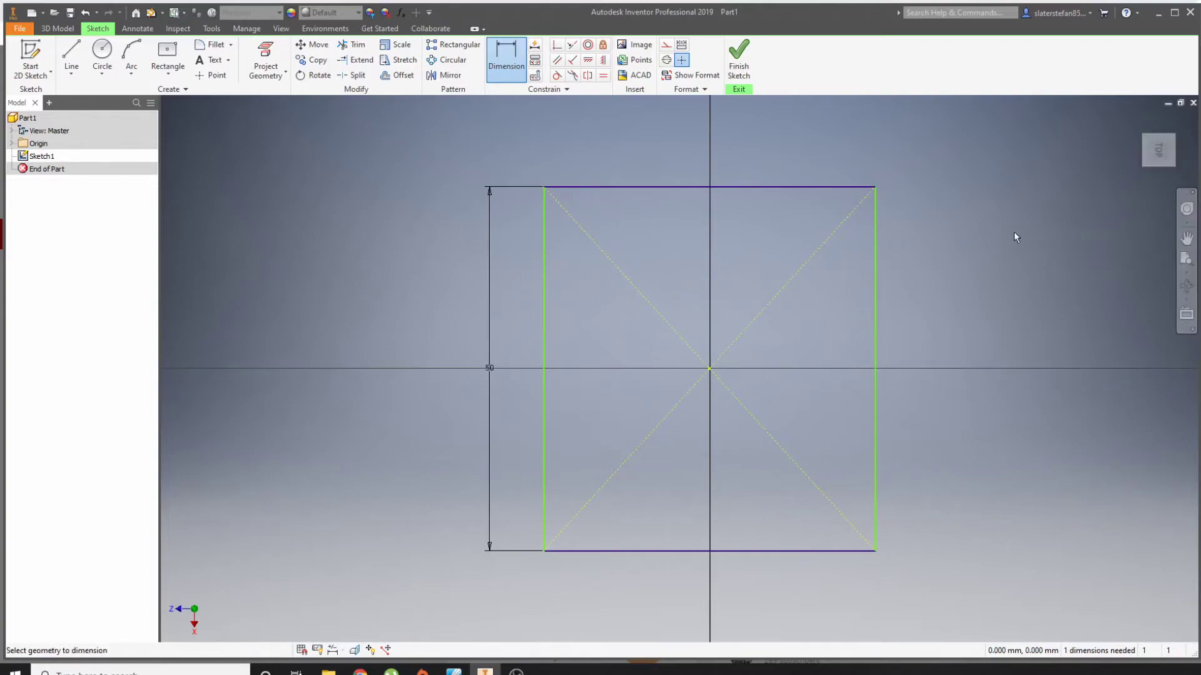
{"action": "middle_click_drag", "start_coordinate": [769, 339], "coordinate": [816, 321]}
{"action": "left_click_drag", "start_coordinate": [671, 494], "coordinate": [676, 386]}
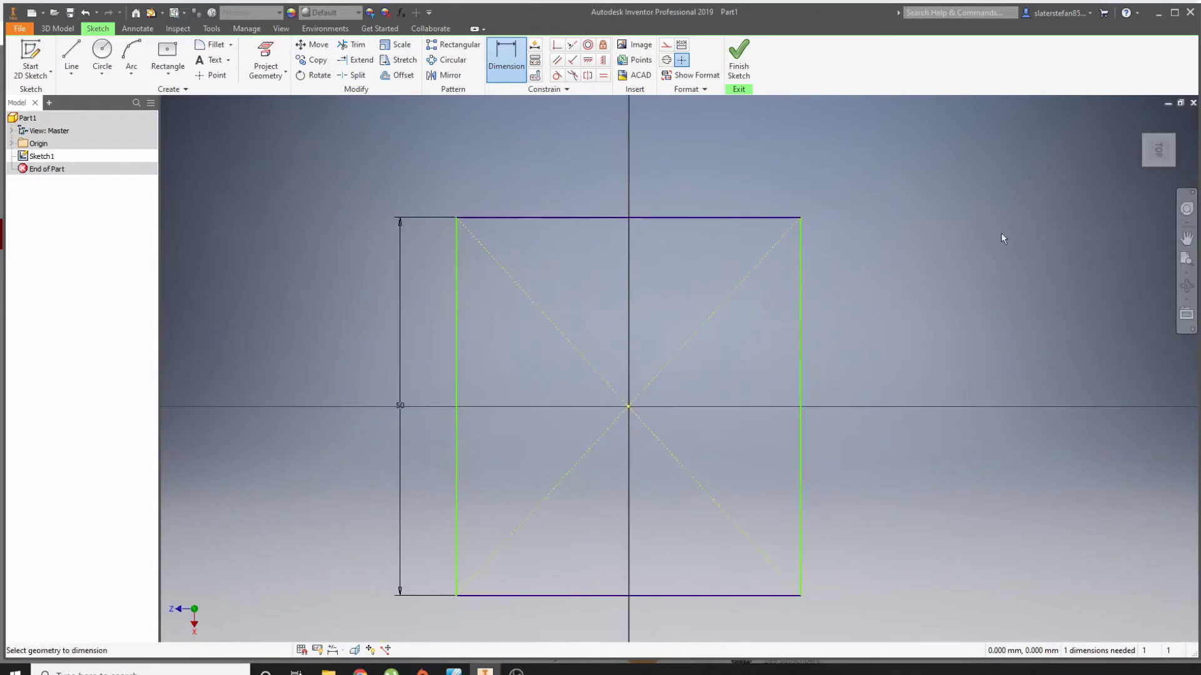
{"action": "left_click", "coordinate": [1155, 149]}
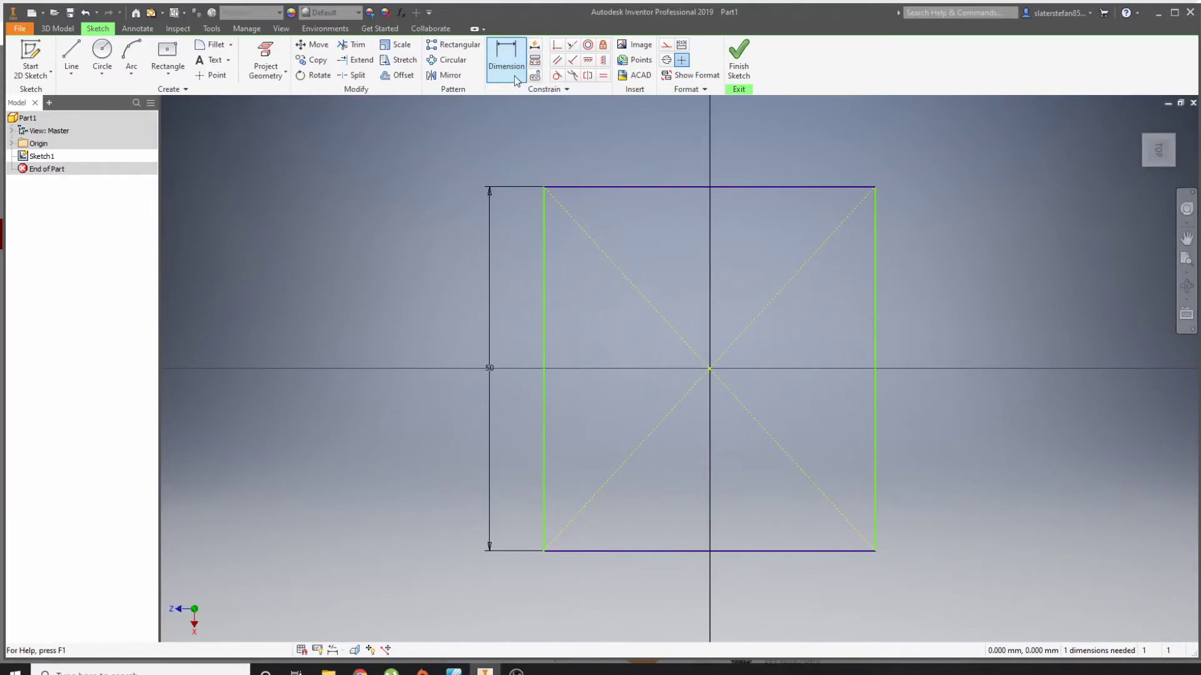
Dimension the rectangle's upper horizontal side and set it to 50 mm
{"action": "left_click", "coordinate": [613, 186]}
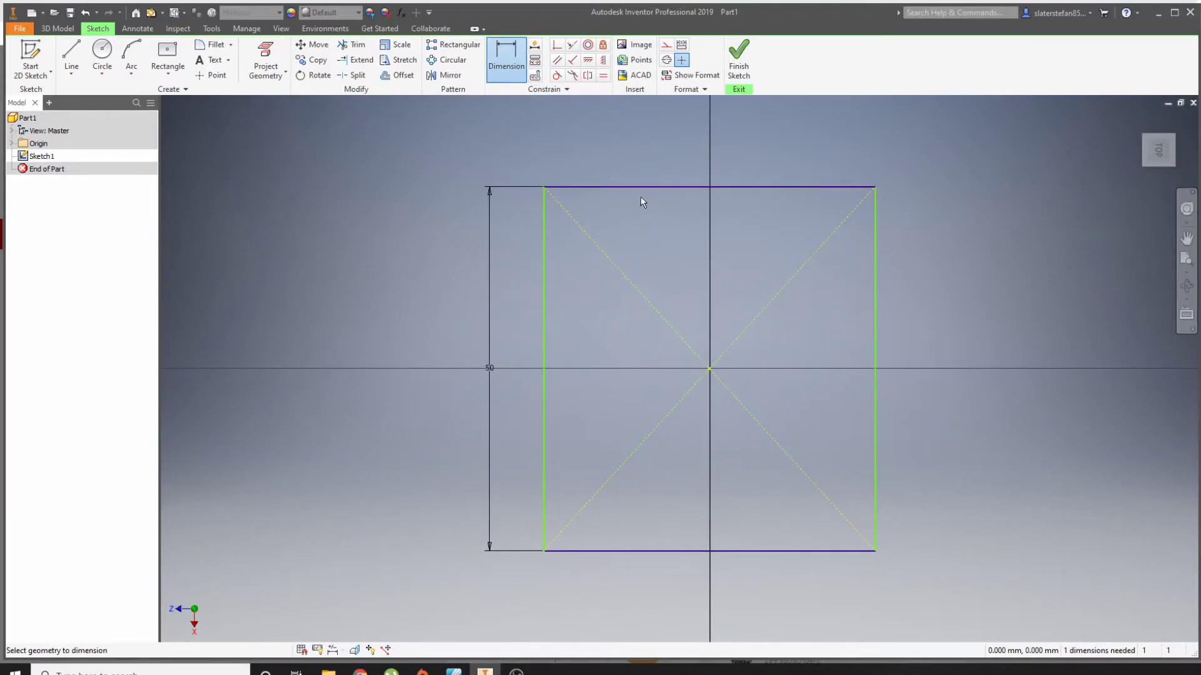
{"action": "left_click", "coordinate": [650, 154]}
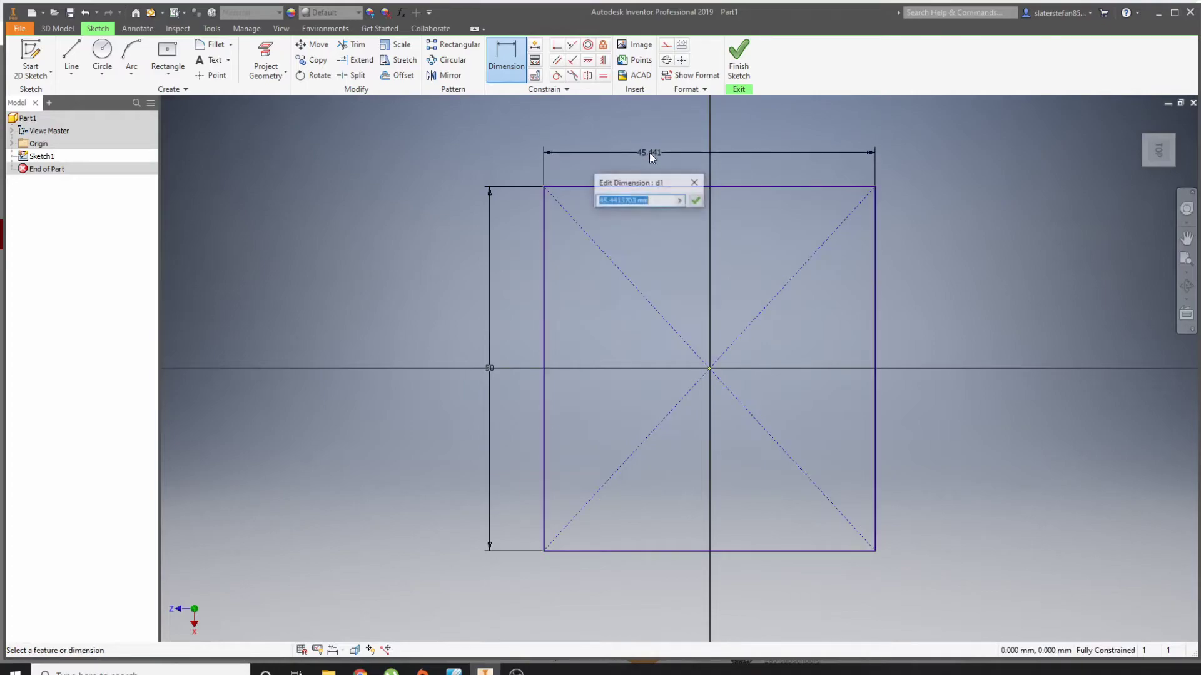
{"action": "left_click", "coordinate": [697, 201]}
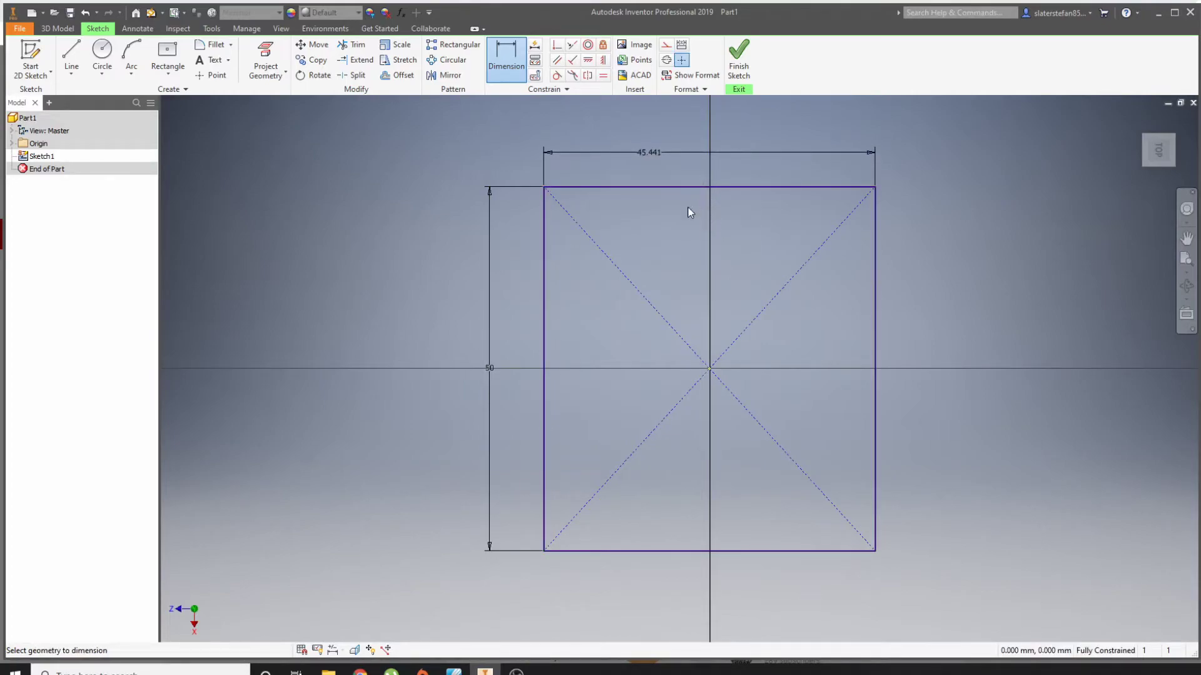
{"action": "left_click", "coordinate": [656, 152]}
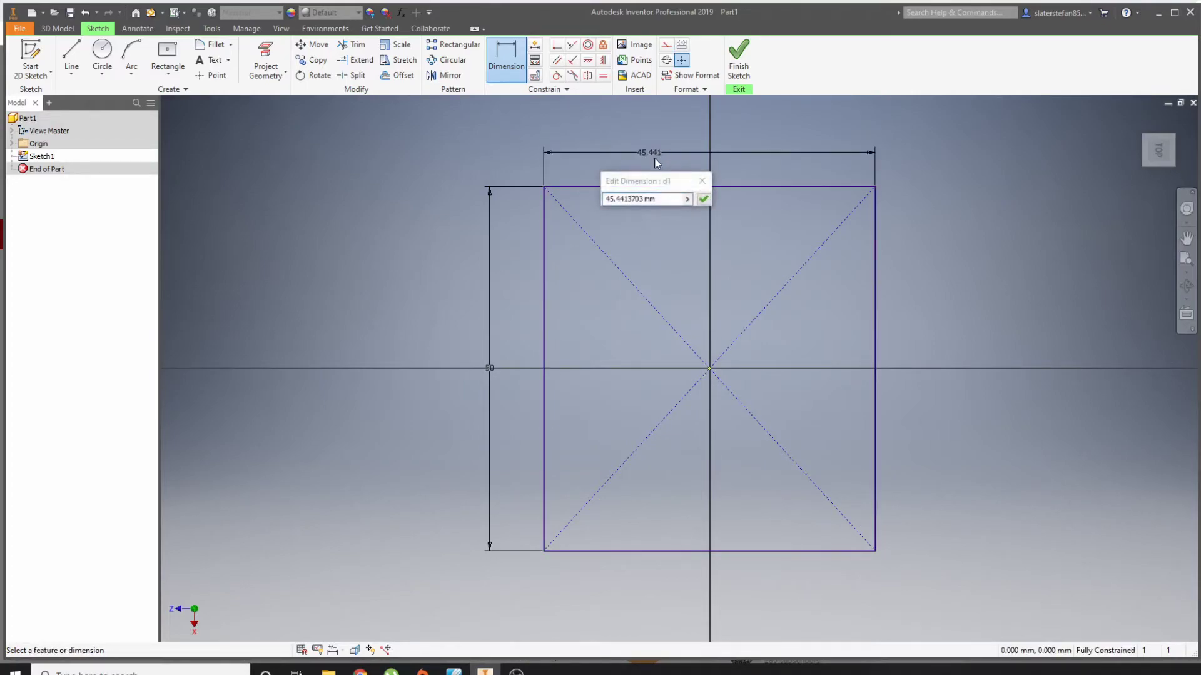
{"action": "type", "text": "50"}
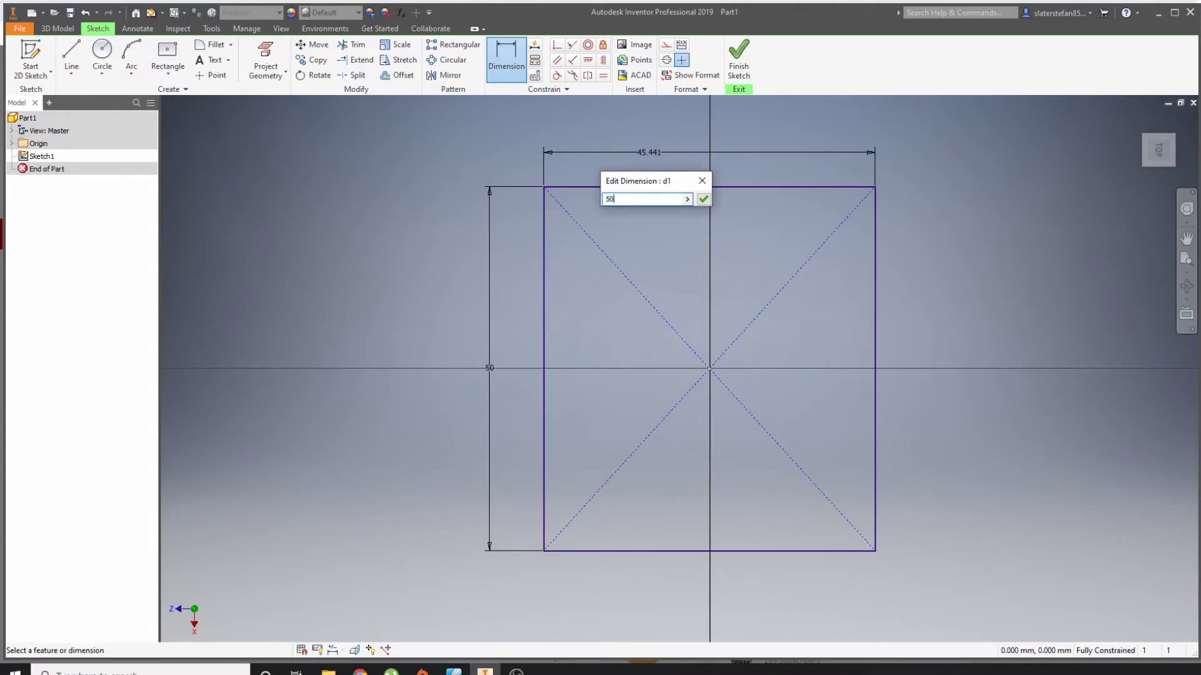
{"action": "key", "text": "Return"}
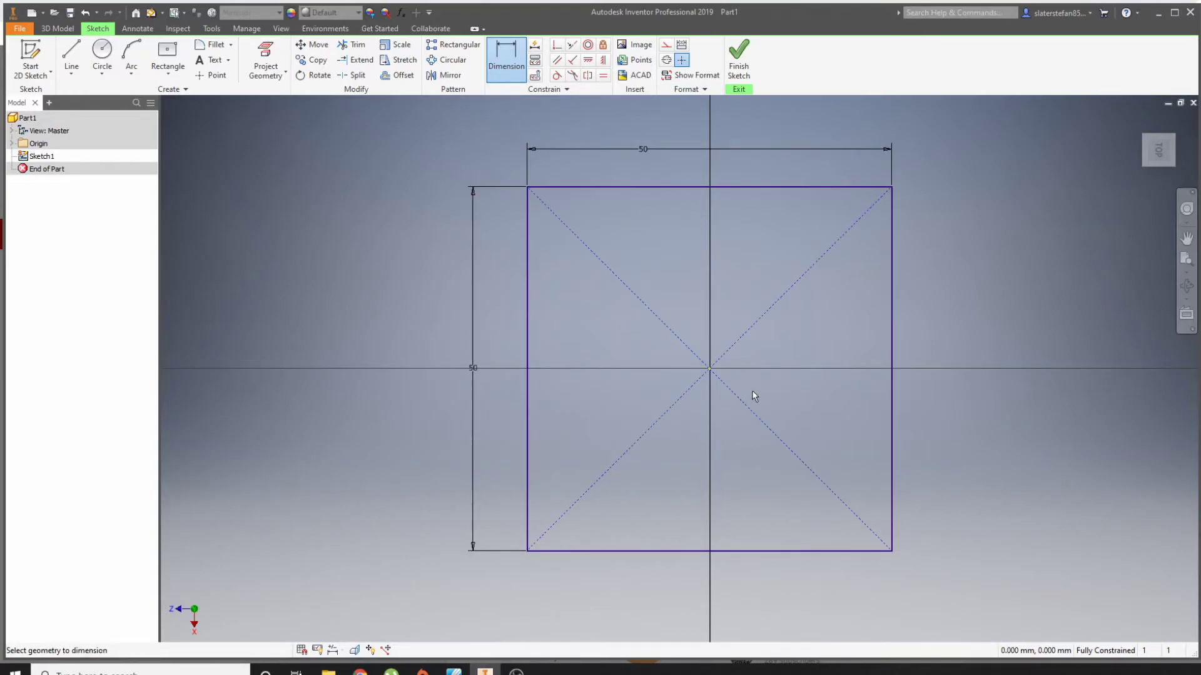
Finish the square's sketch and extrude it 50 mm into a solid cube
{"action": "left_click", "coordinate": [738, 59]}
{"action": "scroll", "coordinate": [737, 313], "scroll_direction": "up", "scroll_amount": 3}
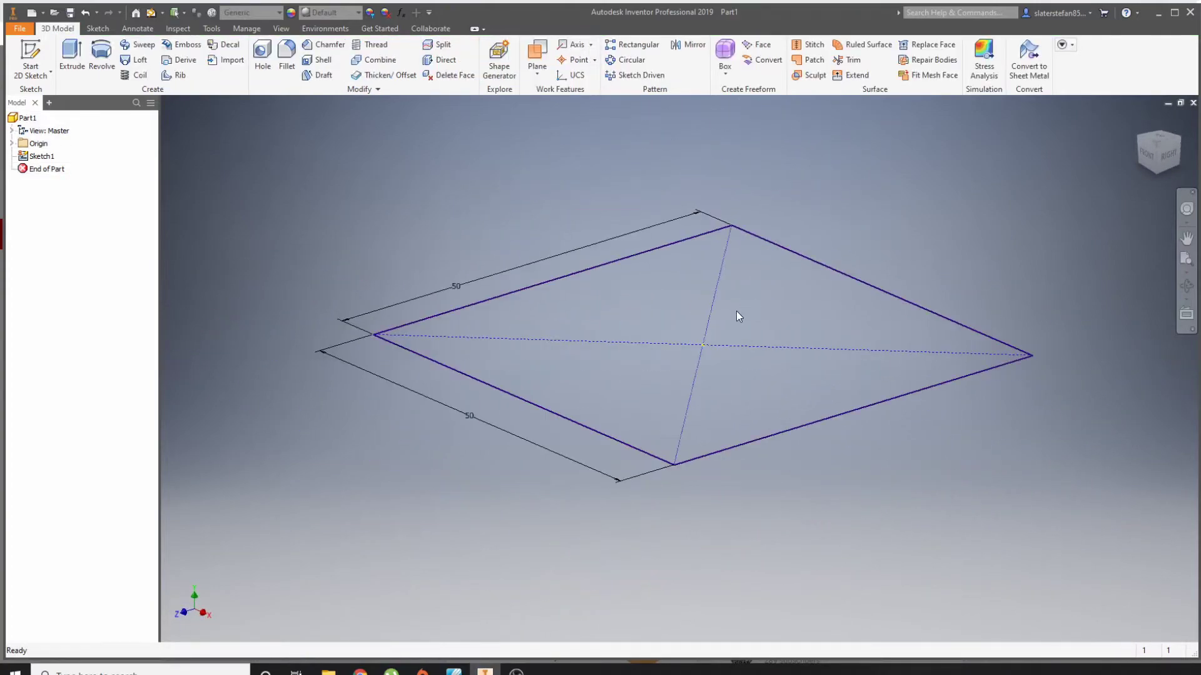
{"action": "left_click", "coordinate": [1157, 140]}
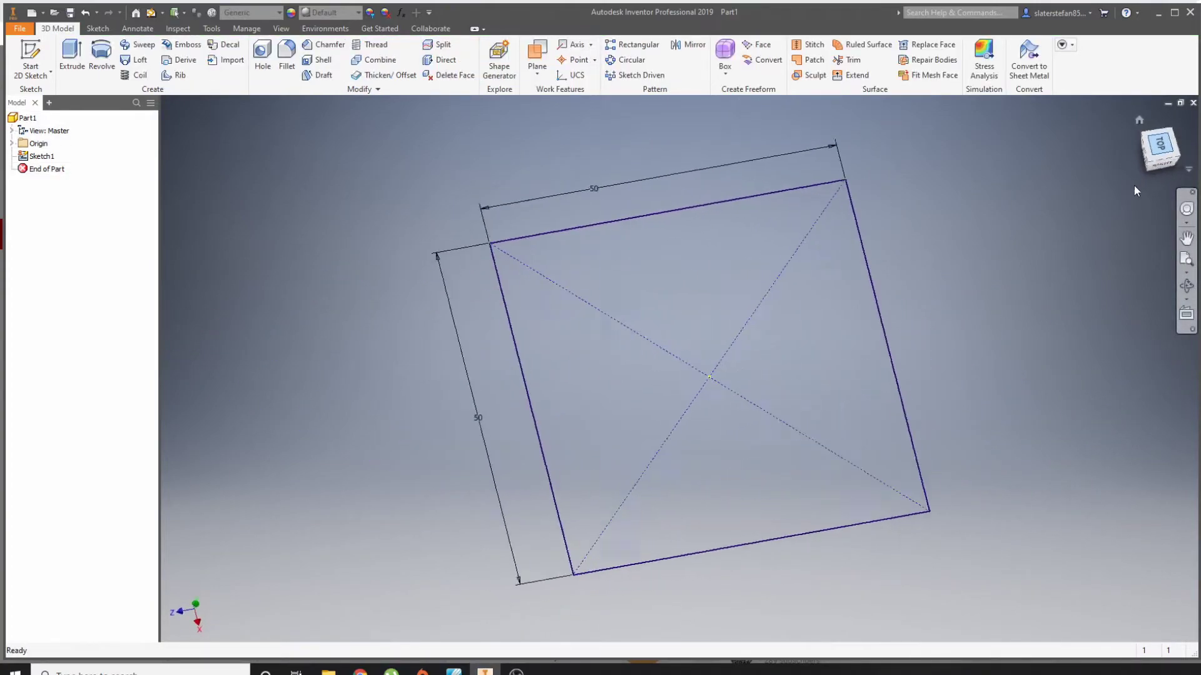
{"action": "left_click", "coordinate": [1145, 167]}
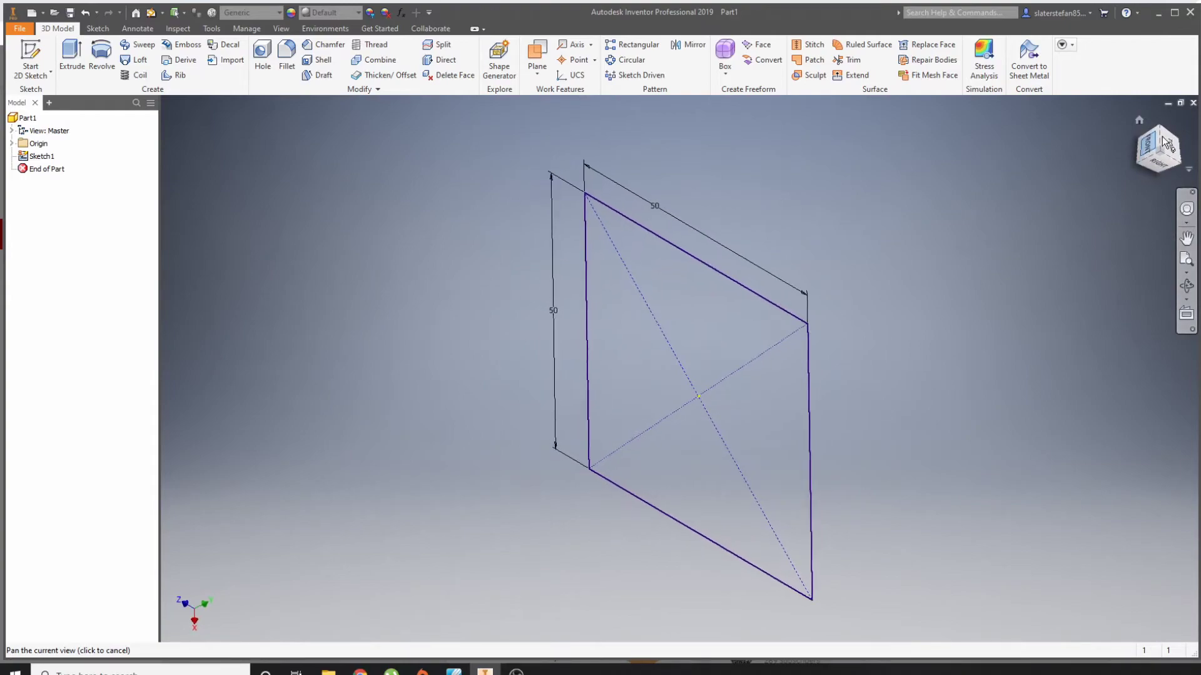
{"action": "left_click", "coordinate": [1183, 120]}
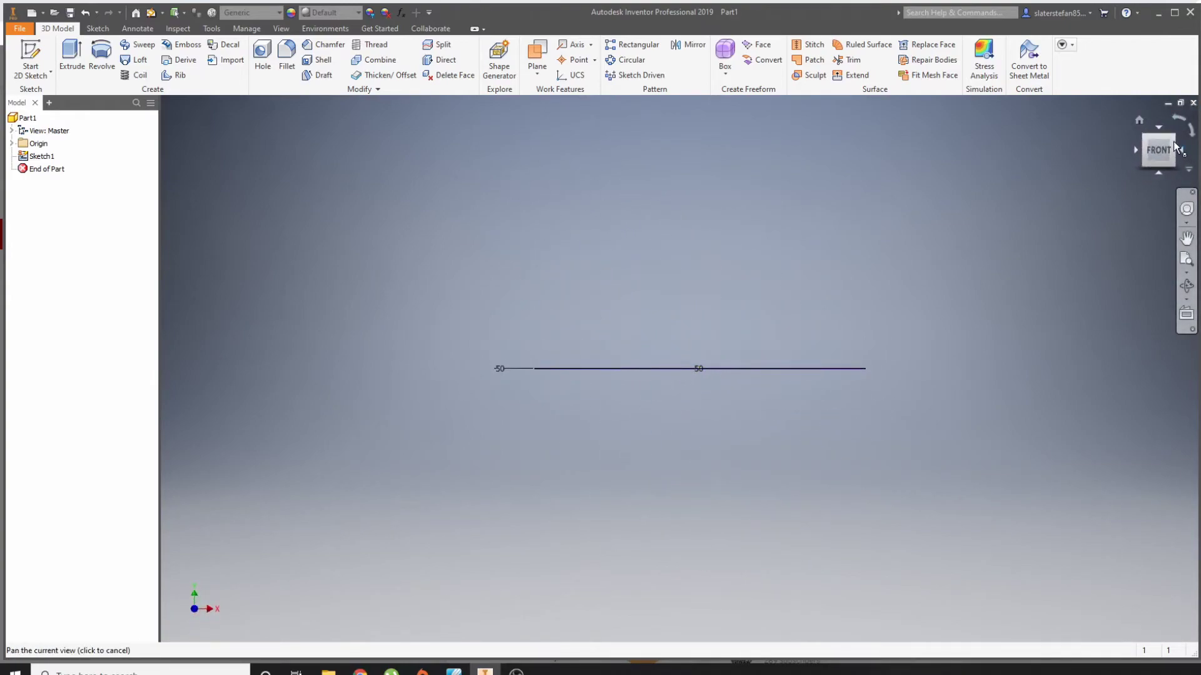
{"action": "left_click", "coordinate": [1173, 142]}
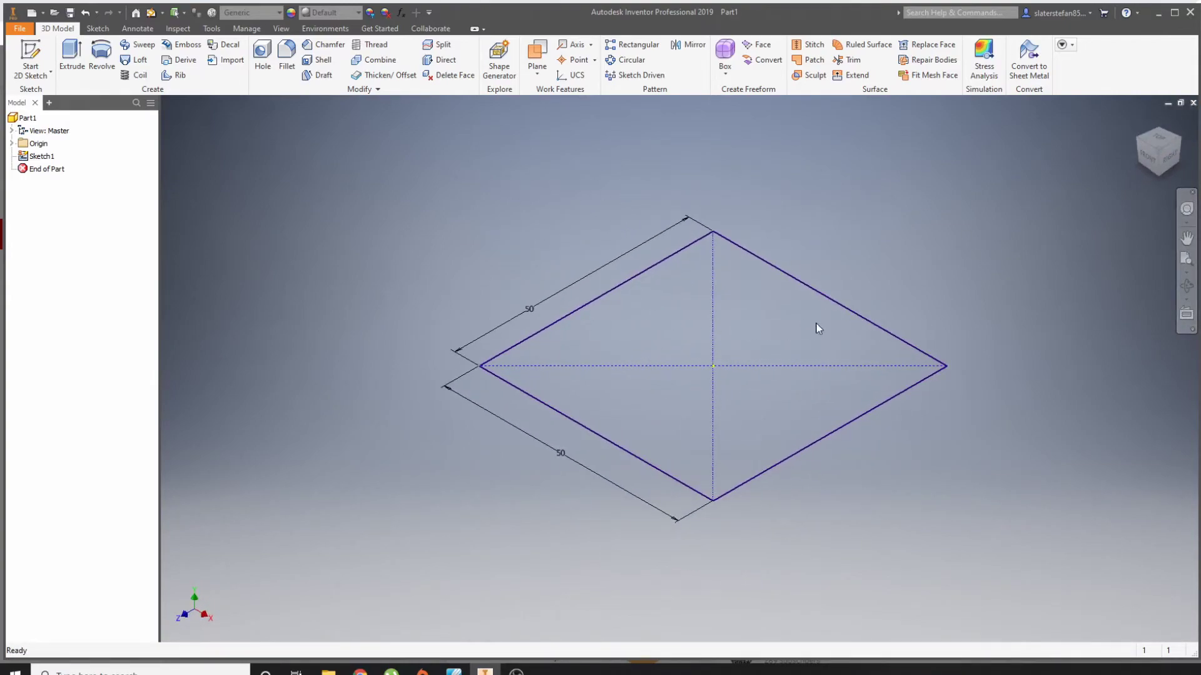
{"action": "left_click", "coordinate": [73, 68]}
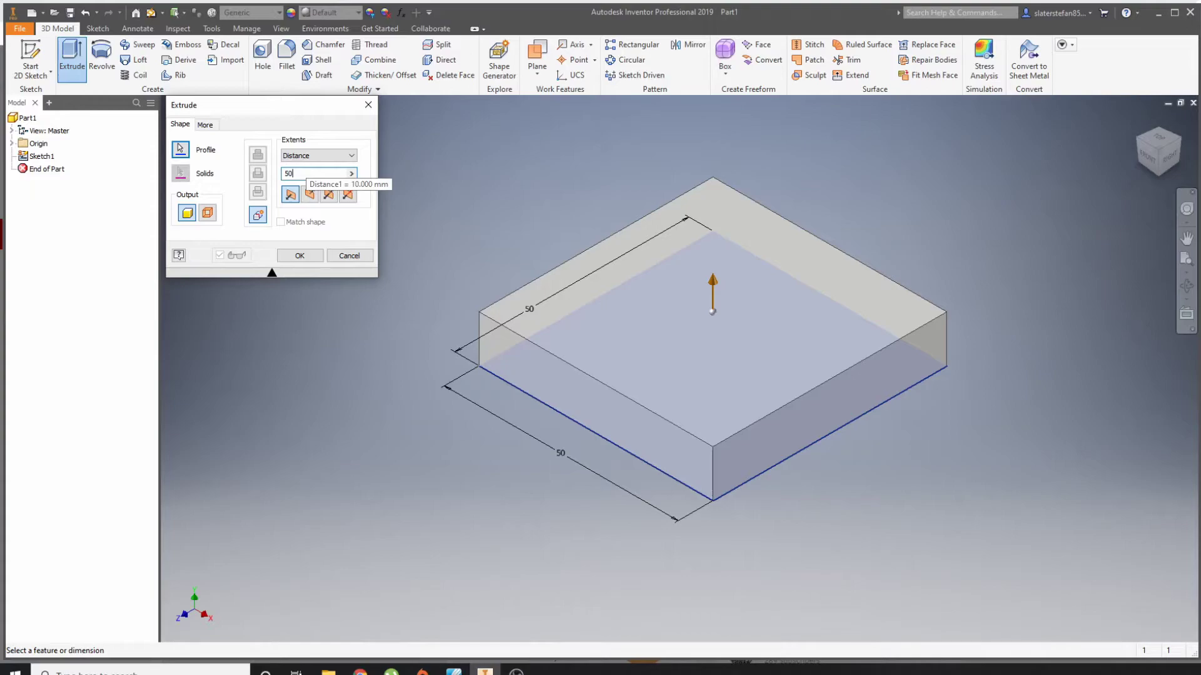
{"action": "type", "text": "50"}
{"action": "left_click", "coordinate": [300, 256]}
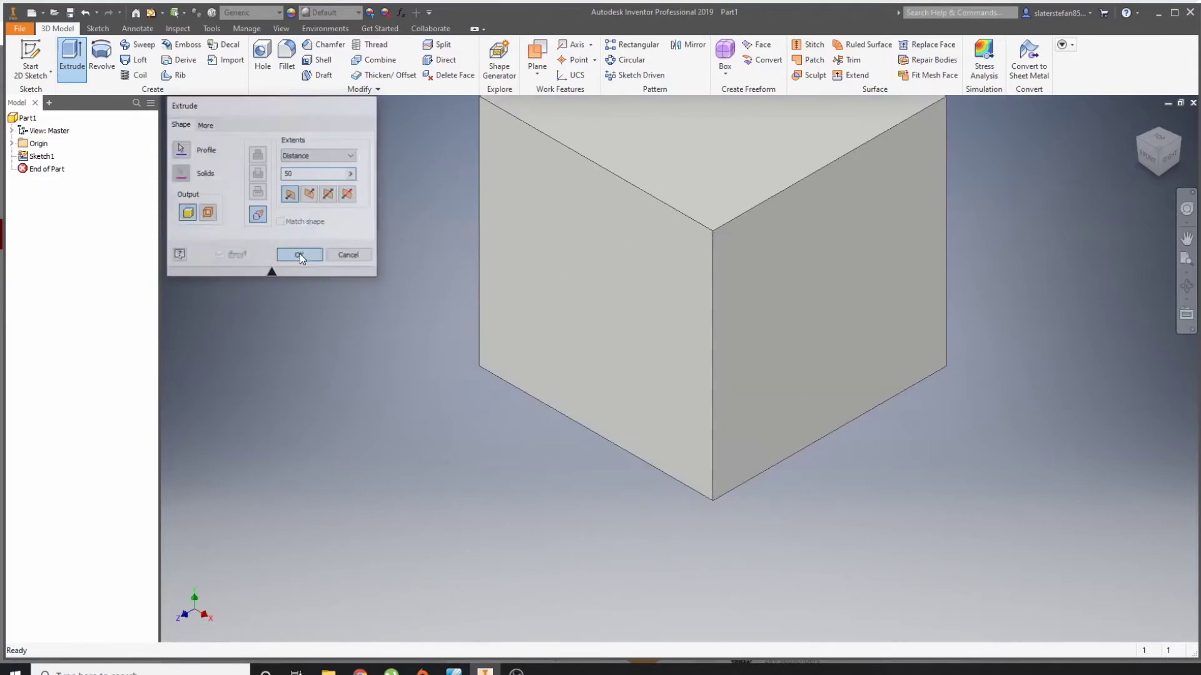
Start a sketch on the cube's top face and draw a circle centred on the sketch origin
{"action": "middle_click_drag", "start_coordinate": [386, 197], "coordinate": [353, 343]}
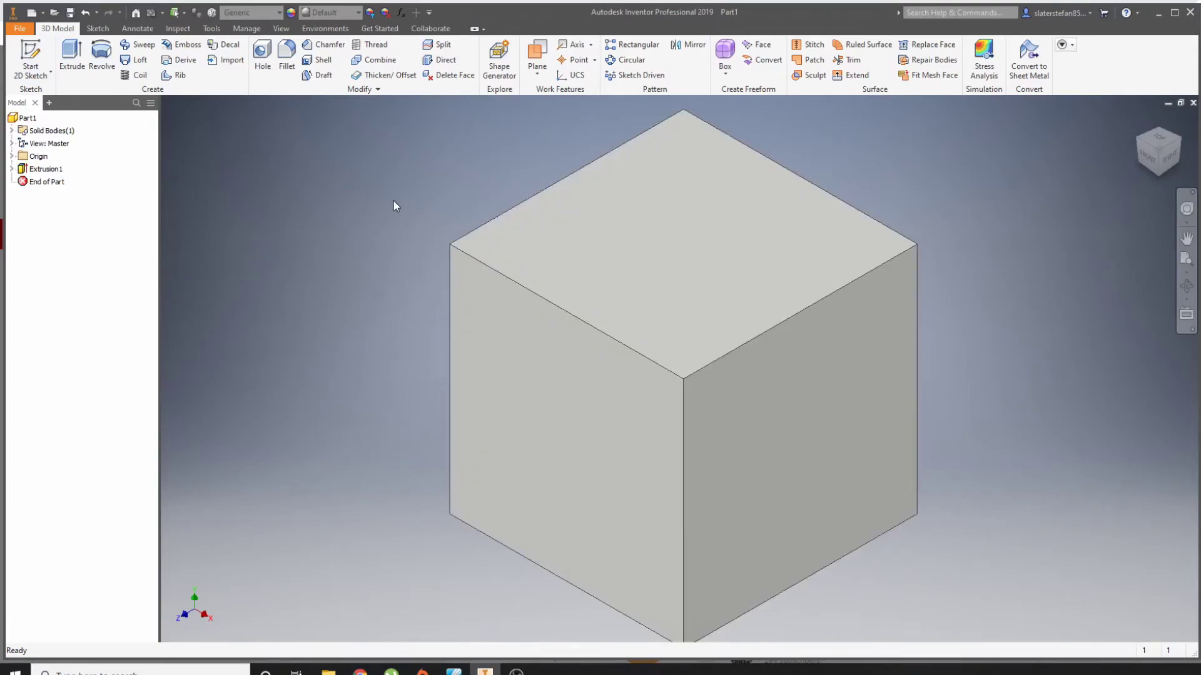
{"action": "left_click", "coordinate": [33, 53]}
{"action": "left_click", "coordinate": [654, 235]}
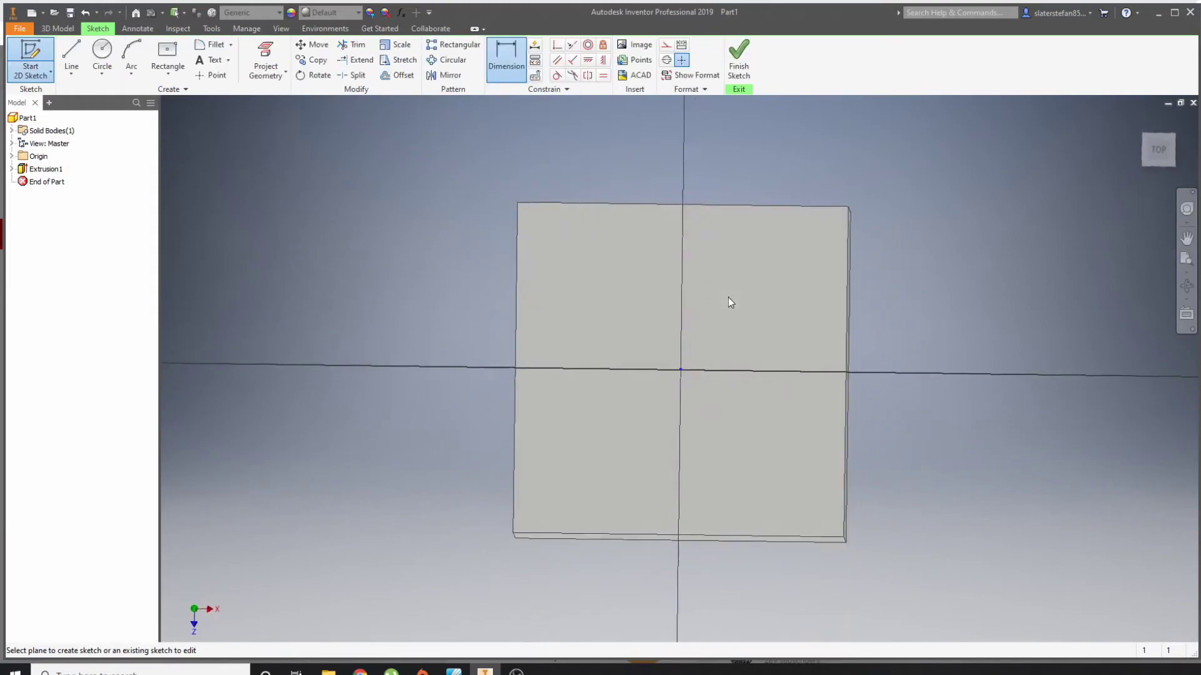
{"action": "left_click", "coordinate": [103, 51]}
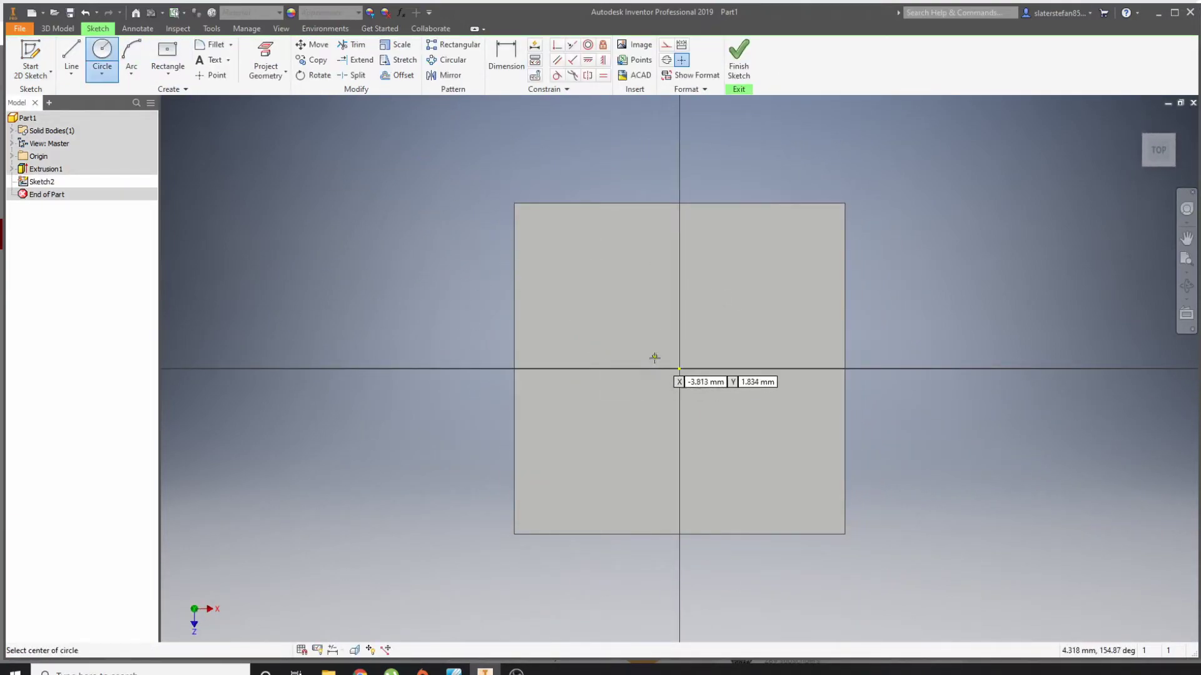
{"action": "left_click", "coordinate": [680, 369]}
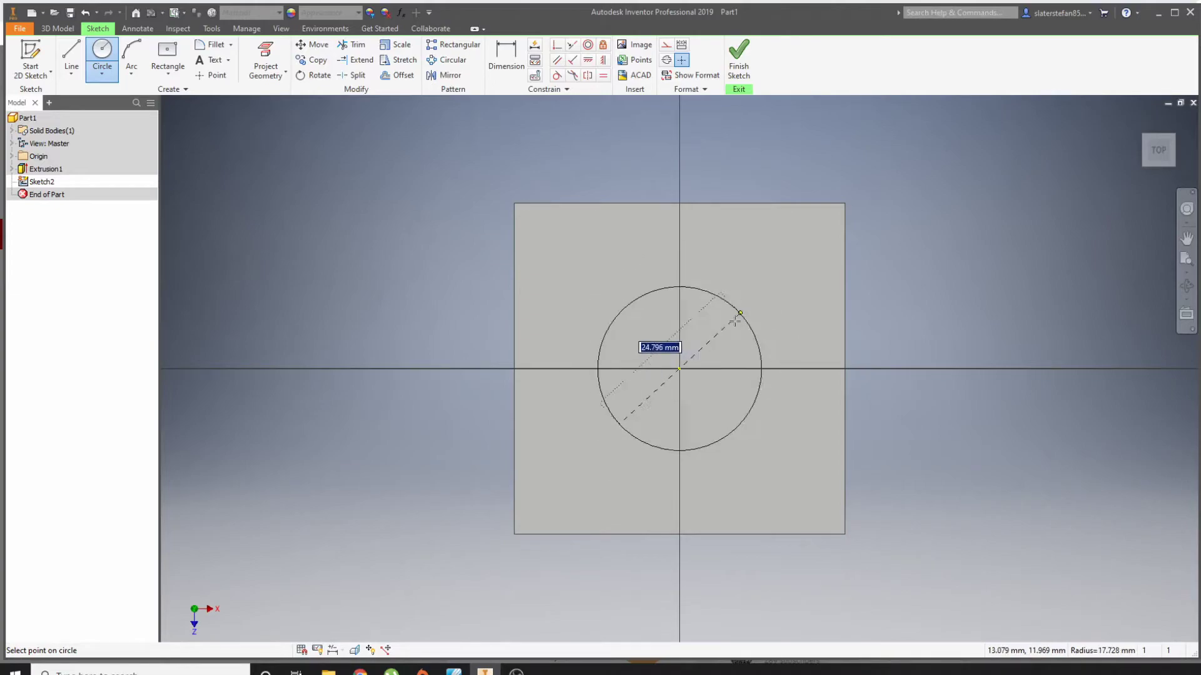
{"action": "left_click", "coordinate": [706, 323]}
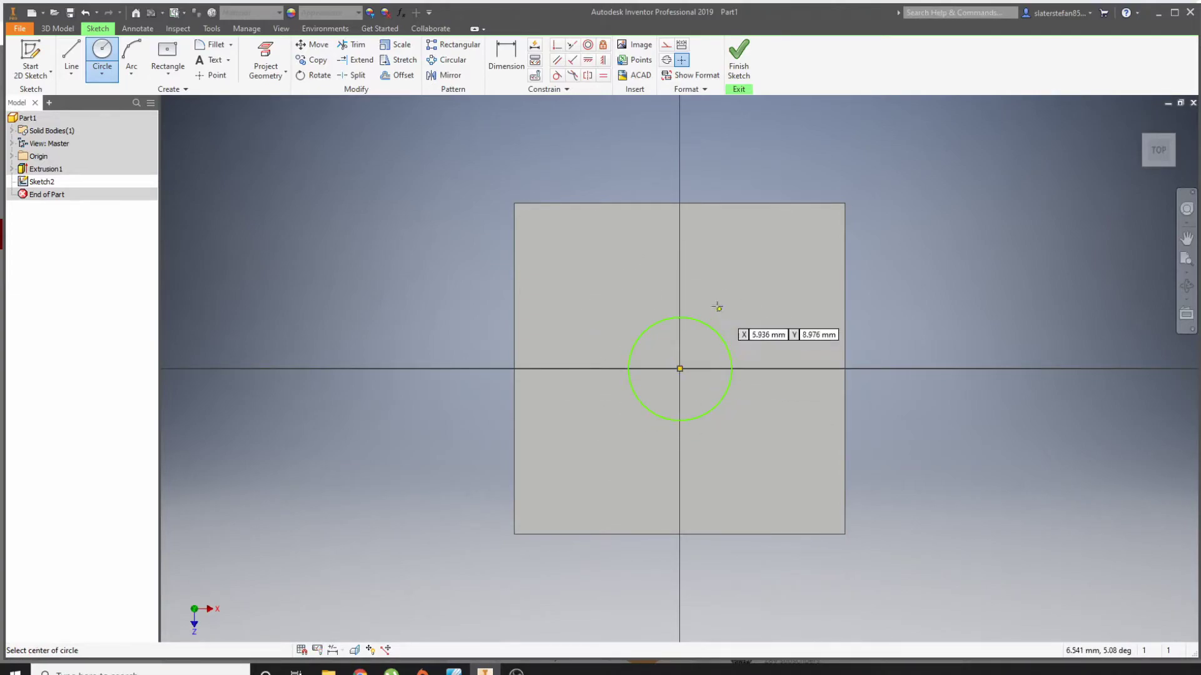
Dimension the top-face circle to a 10 mm diameter, and undo both the dimension and the circle
{"action": "key", "text": "d"}
{"action": "left_click", "coordinate": [705, 324]}
{"action": "left_click", "coordinate": [776, 292]}
{"action": "type", "text": "10"}
{"action": "key", "text": "Return"}
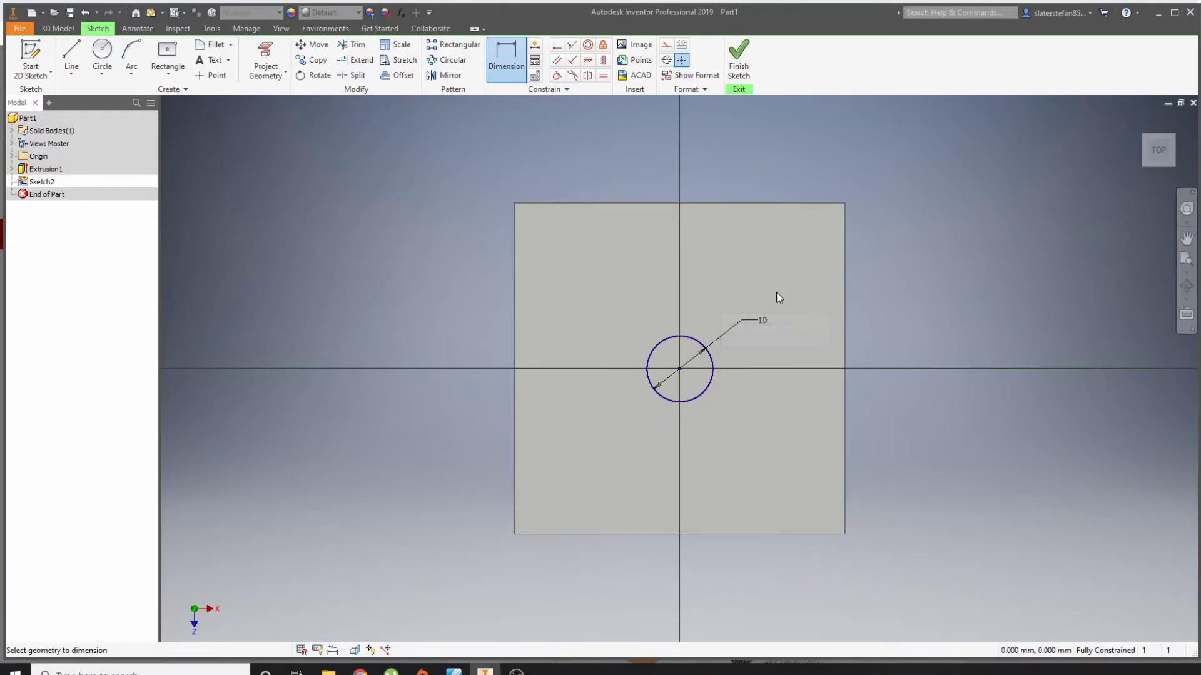
{"action": "left_click", "coordinate": [86, 13]}
{"action": "left_click", "coordinate": [86, 14]}
{"action": "left_click", "coordinate": [85, 13]}
Draw a circle on the top face's origin with an entered diameter of 10 mm, and undo it
{"action": "left_click", "coordinate": [102, 50]}
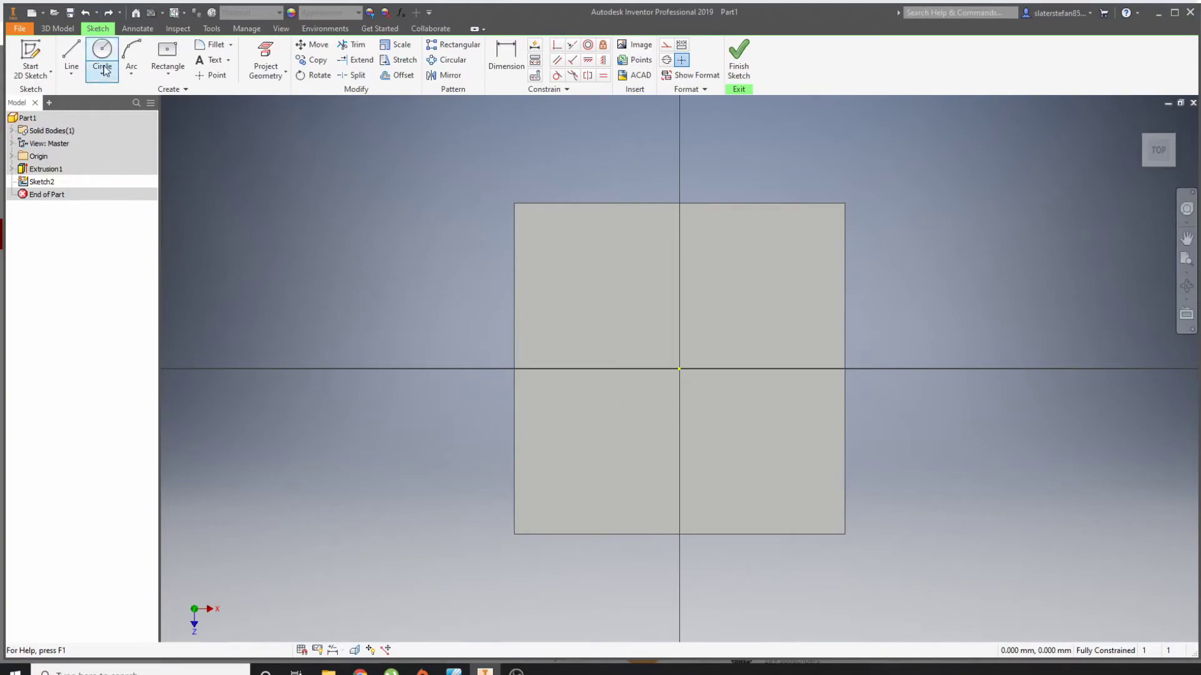
{"action": "left_click", "coordinate": [680, 368]}
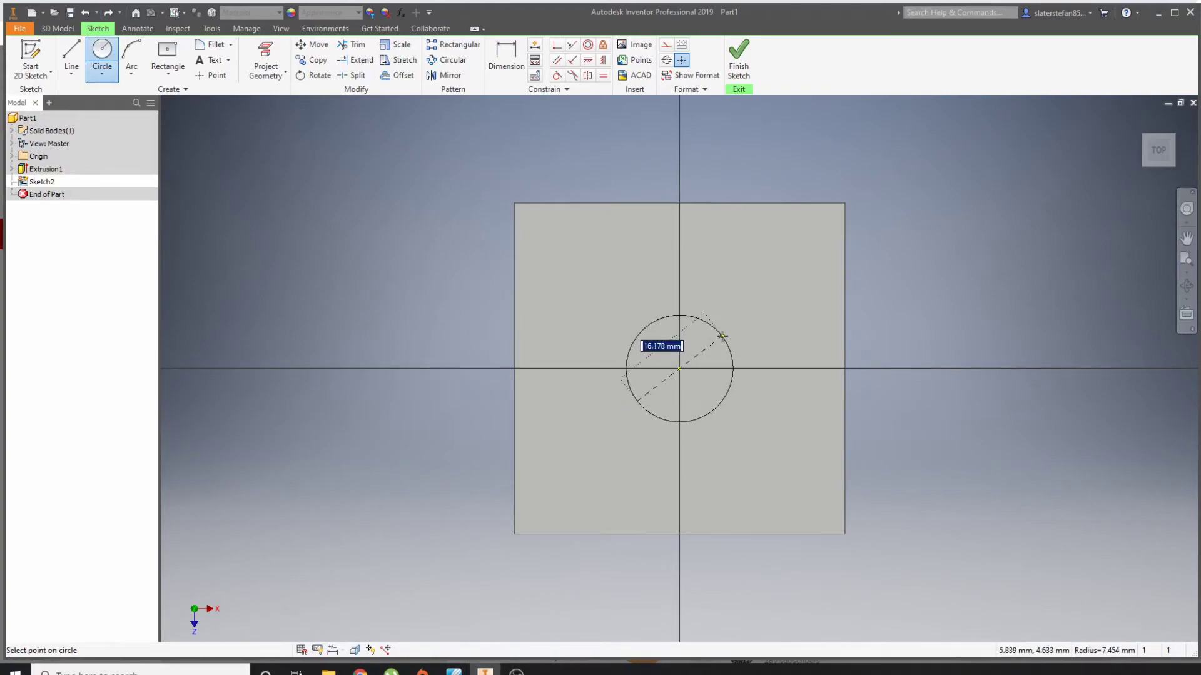
{"action": "type", "text": "10"}
{"action": "key", "text": "Return"}
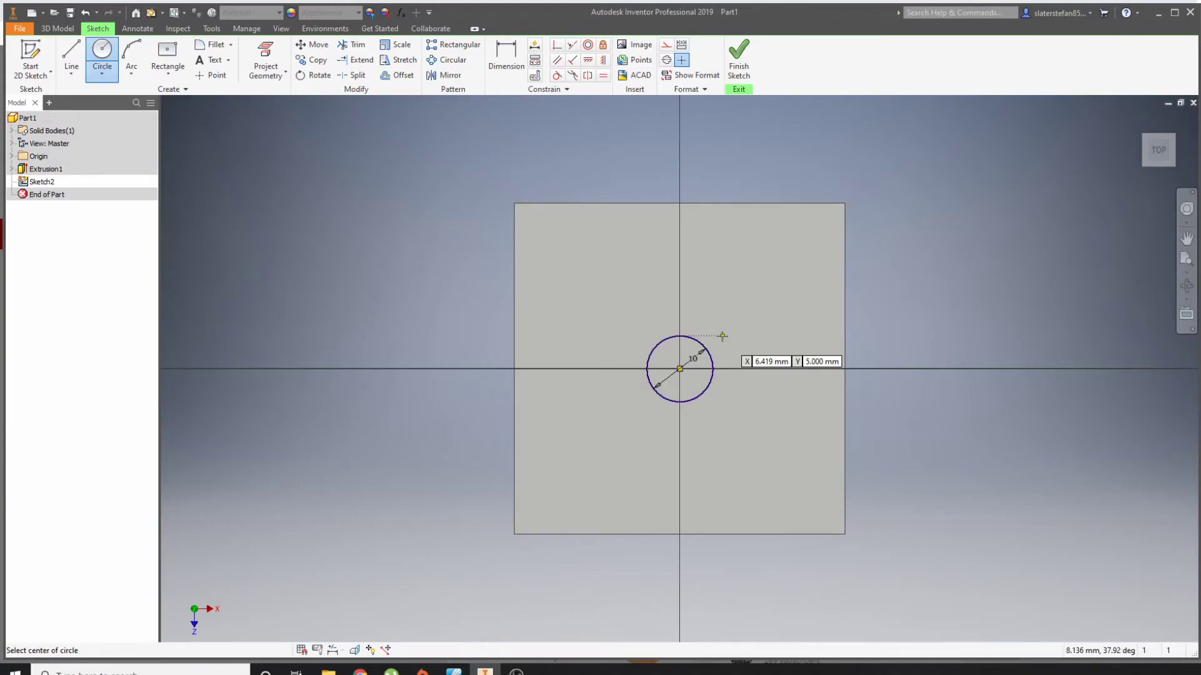
{"action": "left_click", "coordinate": [85, 14]}
Draw the 10 mm centre circle on the top face once more, and undo it together with the sketch
{"action": "left_click", "coordinate": [102, 55]}
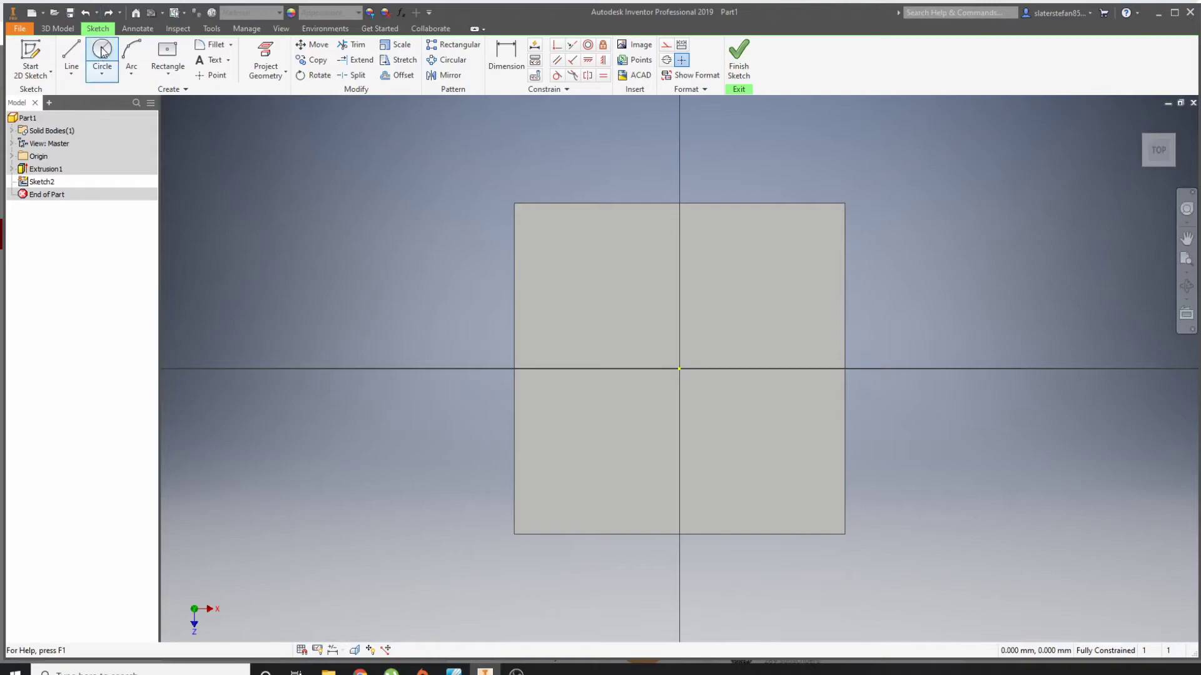
{"action": "left_click", "coordinate": [679, 369]}
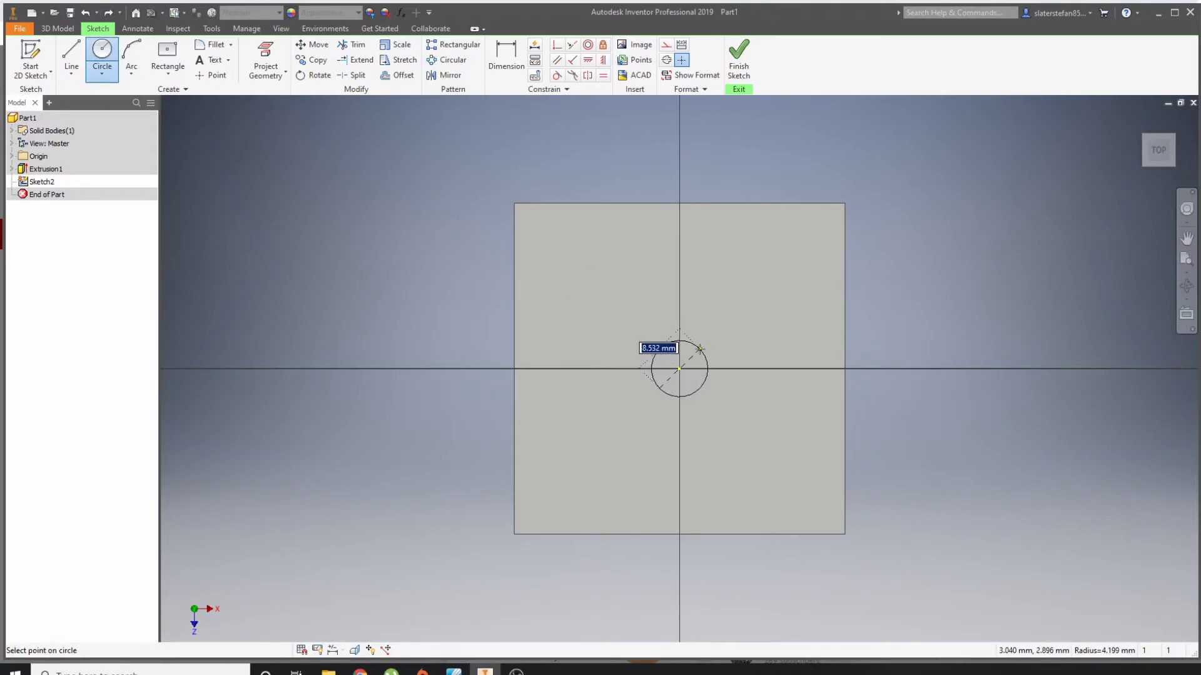
{"action": "key", "text": "Return"}
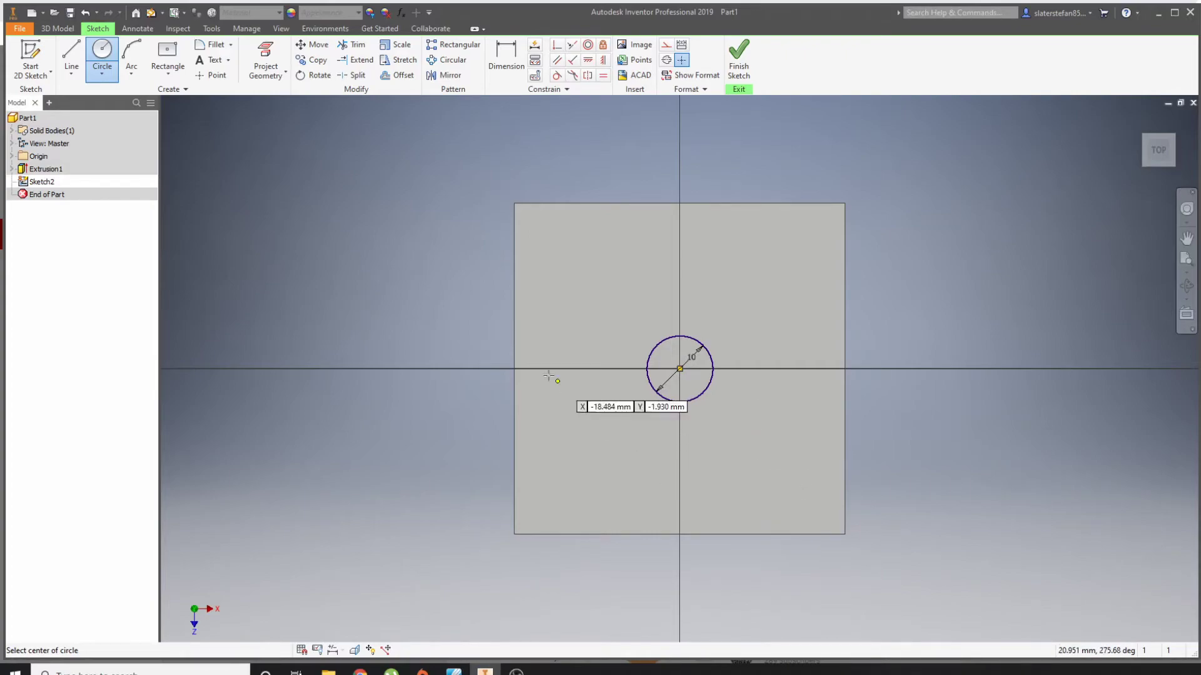
{"action": "key", "text": "Escape"}
{"action": "key", "text": "ctrl+z"}
{"action": "key", "text": "ctrl+z"}
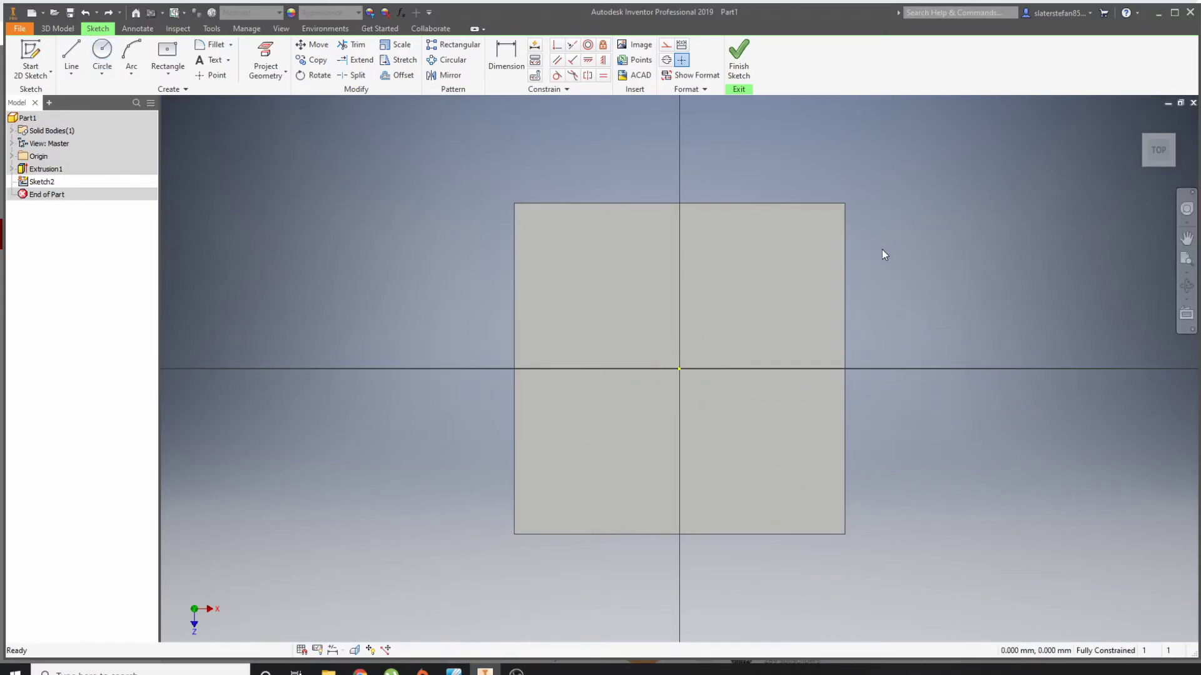
Start a new sketch on the cube's left face
{"action": "left_click", "coordinate": [1155, 172]}
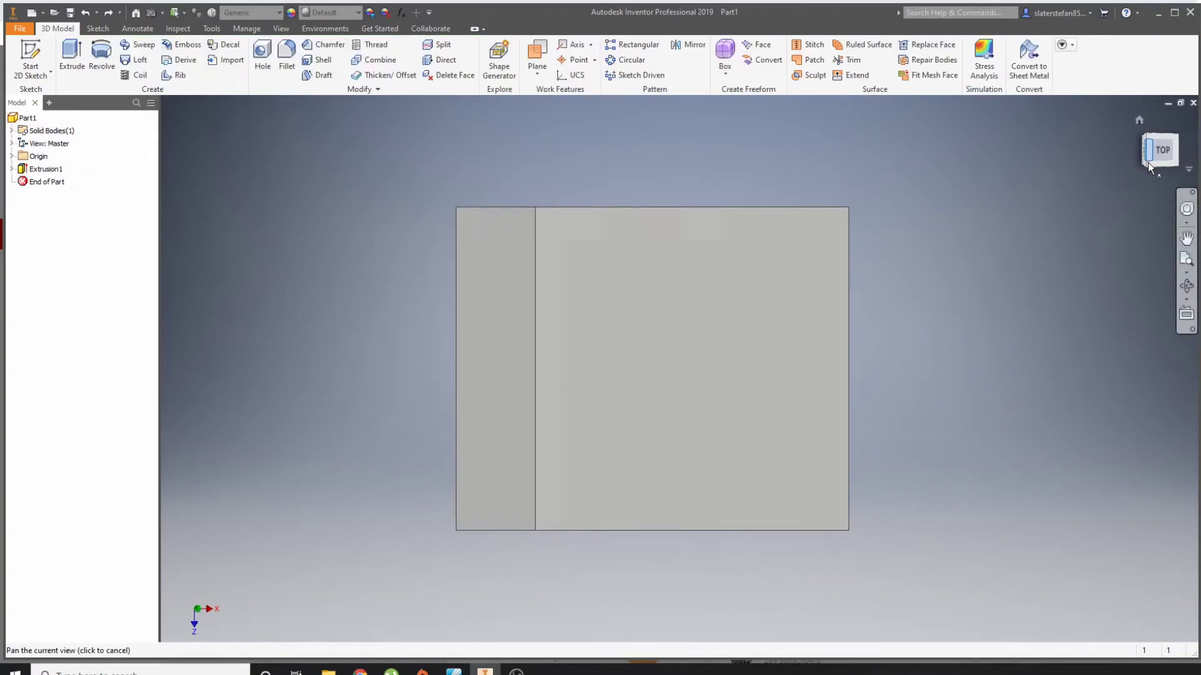
{"action": "left_click", "coordinate": [30, 57]}
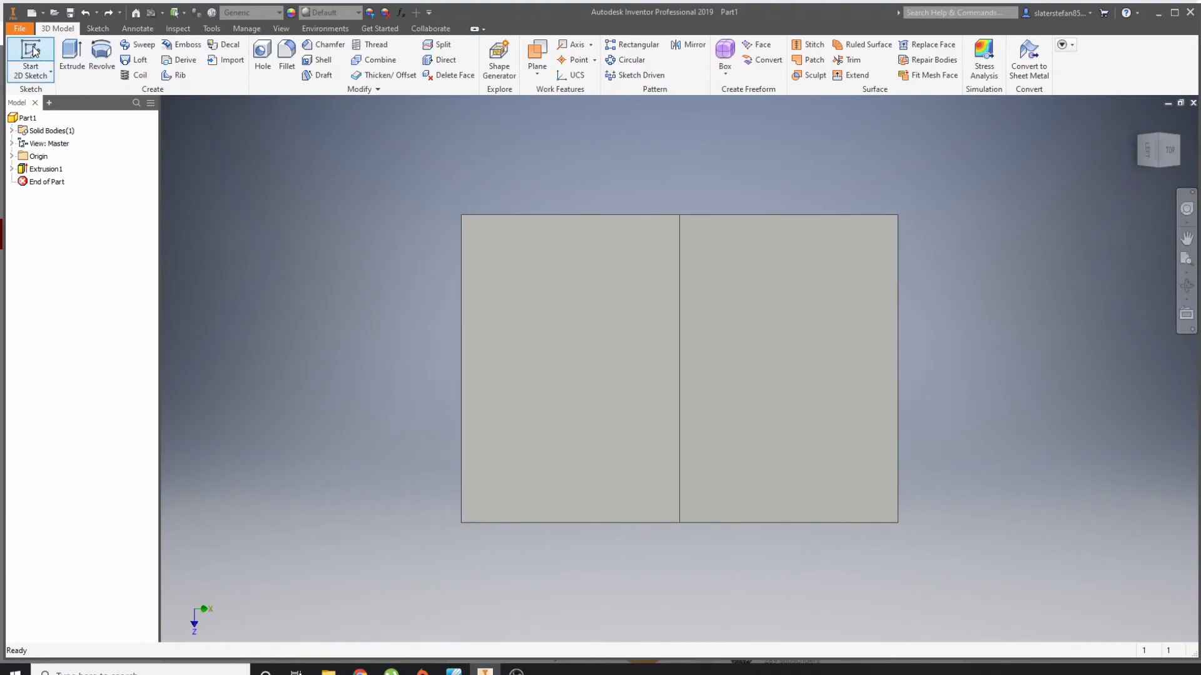
{"action": "left_click", "coordinate": [558, 309]}
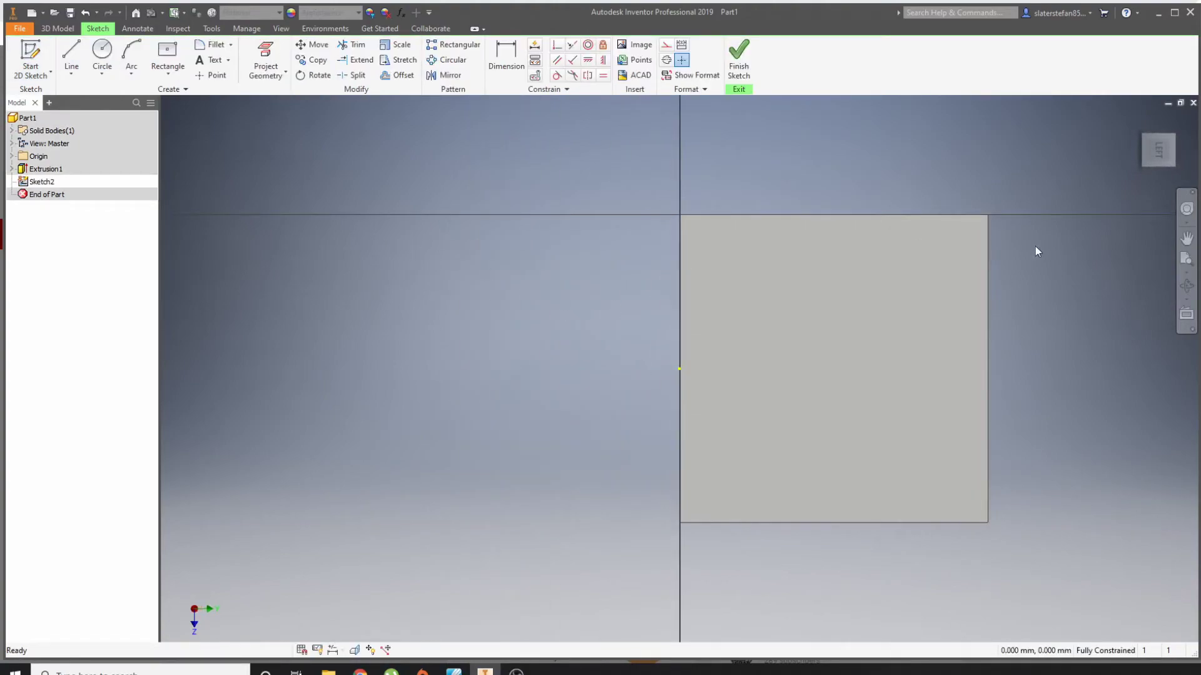
Draw a circle about 10.5 mm in diameter at the left face's centre, aligned with the edge midpoints
{"action": "left_click", "coordinate": [97, 52]}
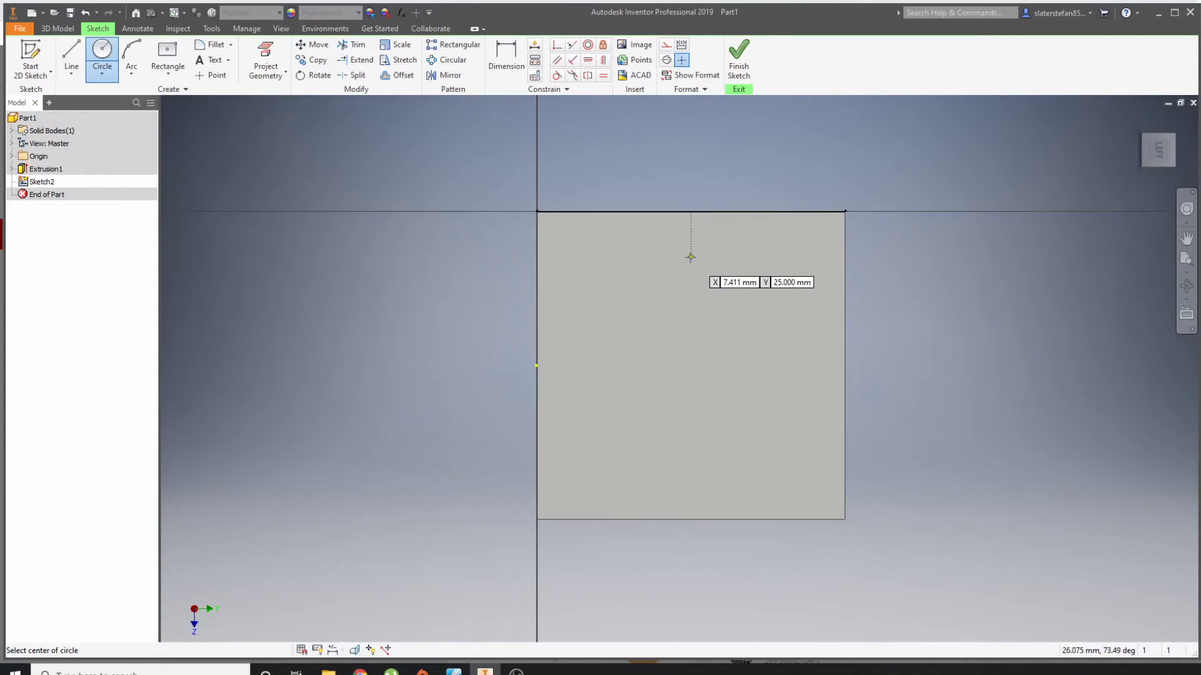
{"action": "left_click", "coordinate": [691, 365]}
{"action": "left_click", "coordinate": [720, 353]}
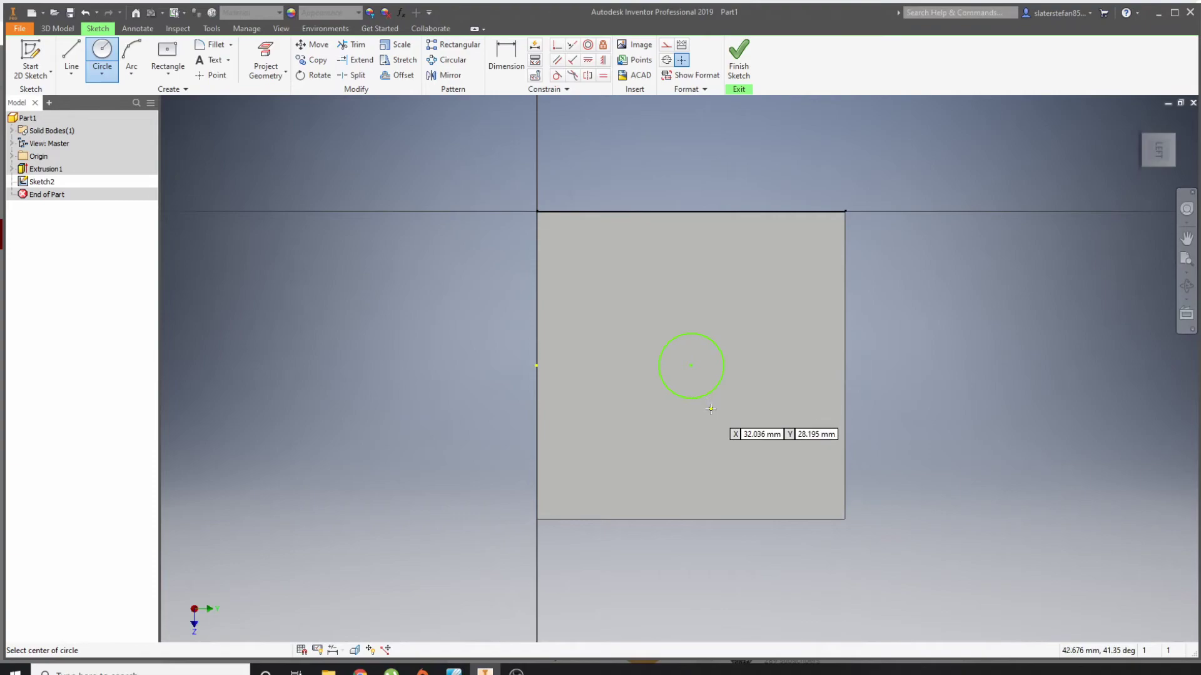
Dimension the left-face circle to a 10 mm diameter, and undo the dimension and the circle
{"action": "left_click", "coordinate": [506, 60]}
{"action": "left_click", "coordinate": [720, 352]}
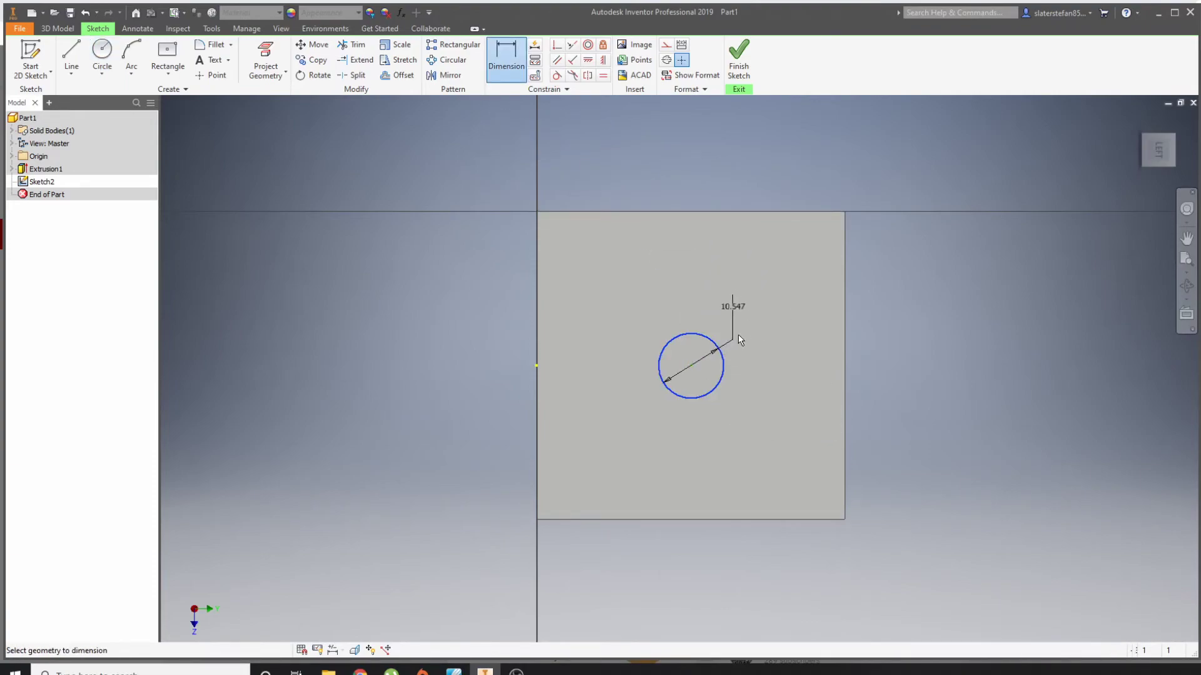
{"action": "left_click", "coordinate": [771, 298]}
{"action": "type", "text": "10"}
{"action": "key", "text": "Return"}
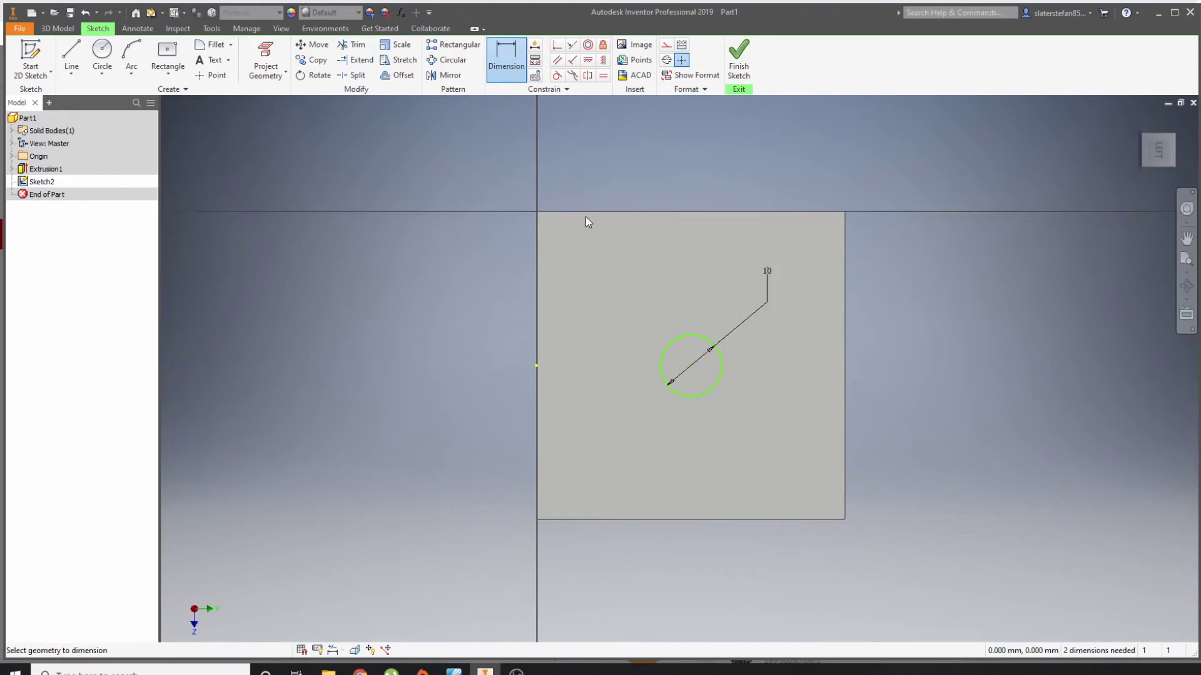
{"action": "key", "text": "Escape"}
{"action": "key", "text": "ctrl+z"}
{"action": "key", "text": "ctrl+z"}
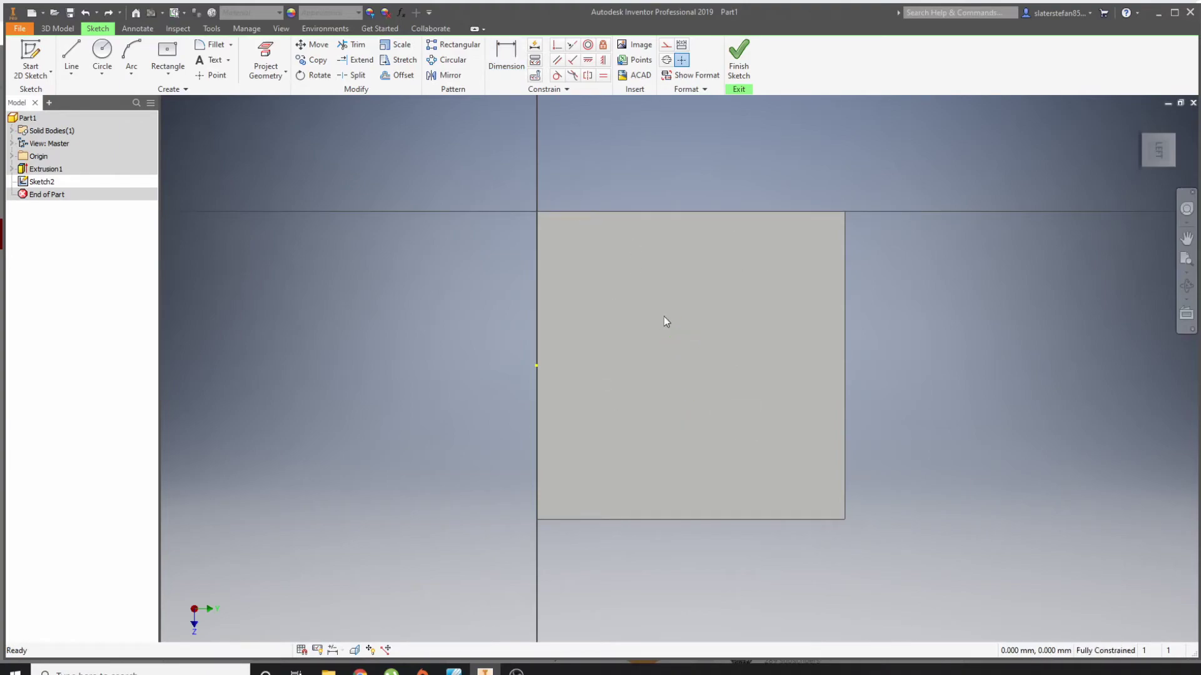
Sketch a circle on the cube's left face, centred about 21 mm from its left edge and 23 mm from its upper edge
{"action": "left_click", "coordinate": [103, 53]}
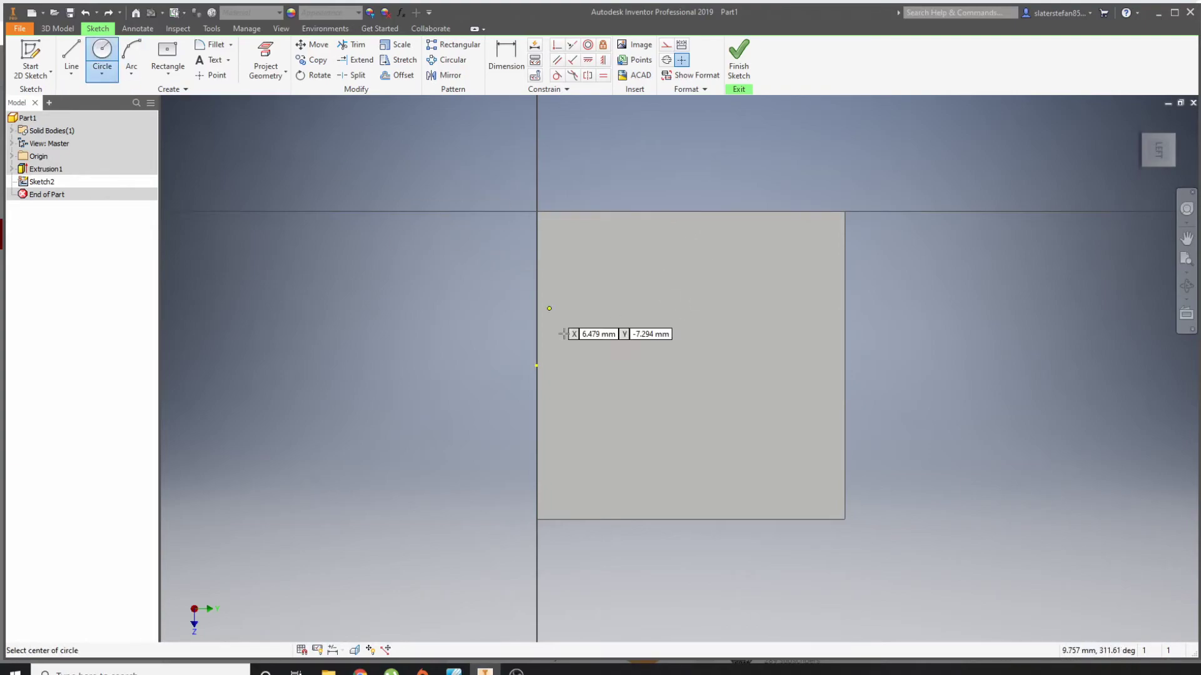
{"action": "left_click", "coordinate": [665, 354]}
{"action": "left_click", "coordinate": [691, 376]}
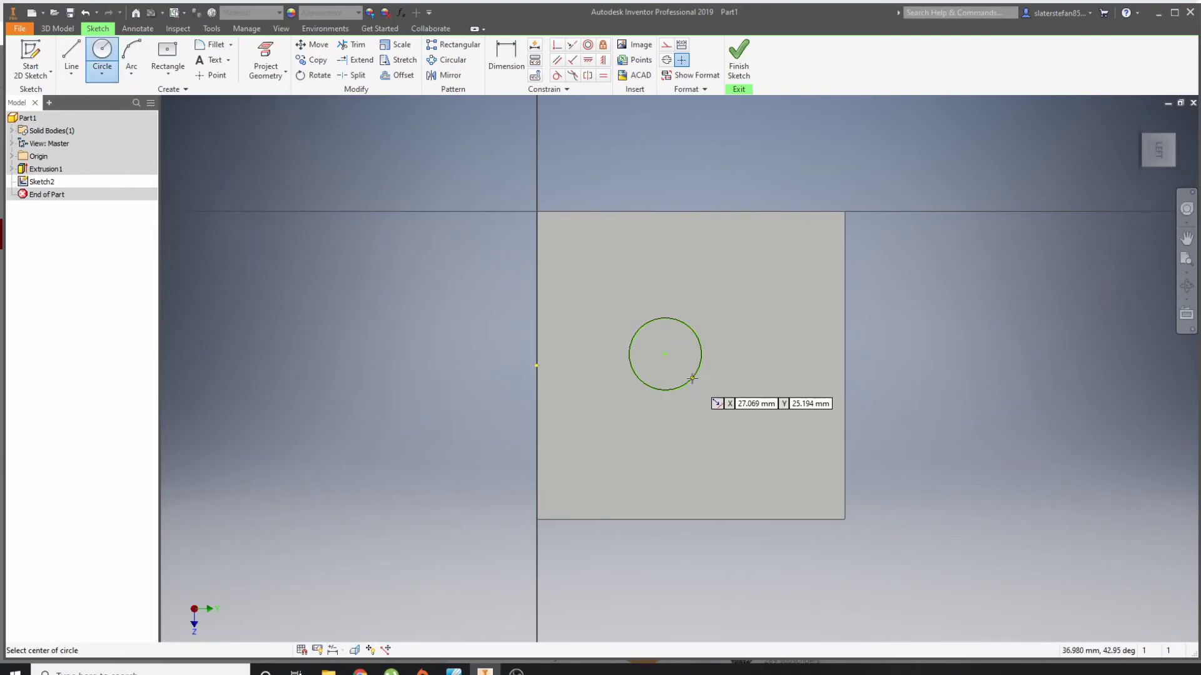
{"action": "left_click", "coordinate": [504, 59]}
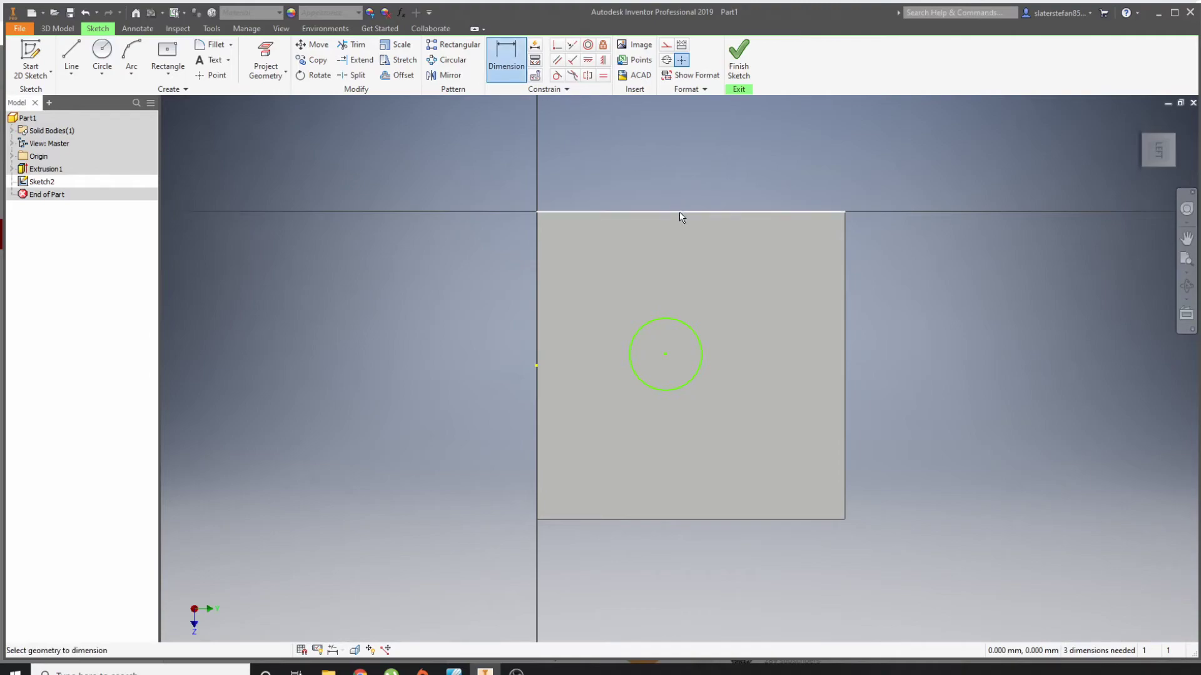
{"action": "left_click", "coordinate": [639, 212]}
{"action": "left_click", "coordinate": [665, 353]}
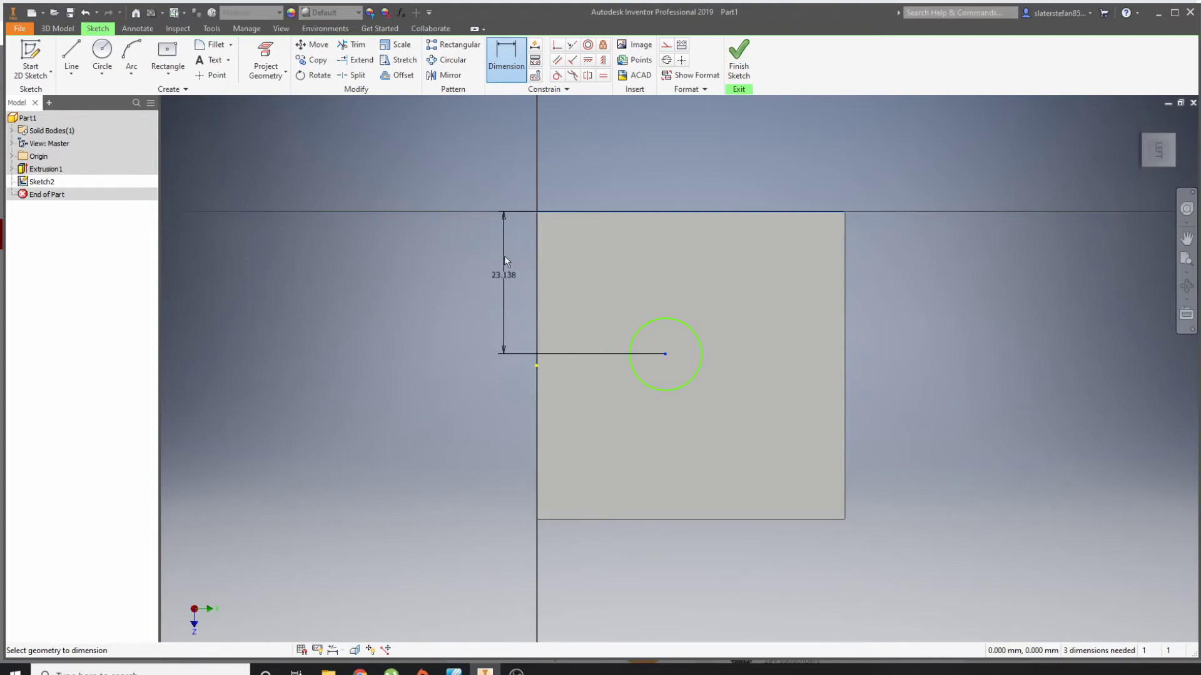
{"action": "key", "text": "Escape"}
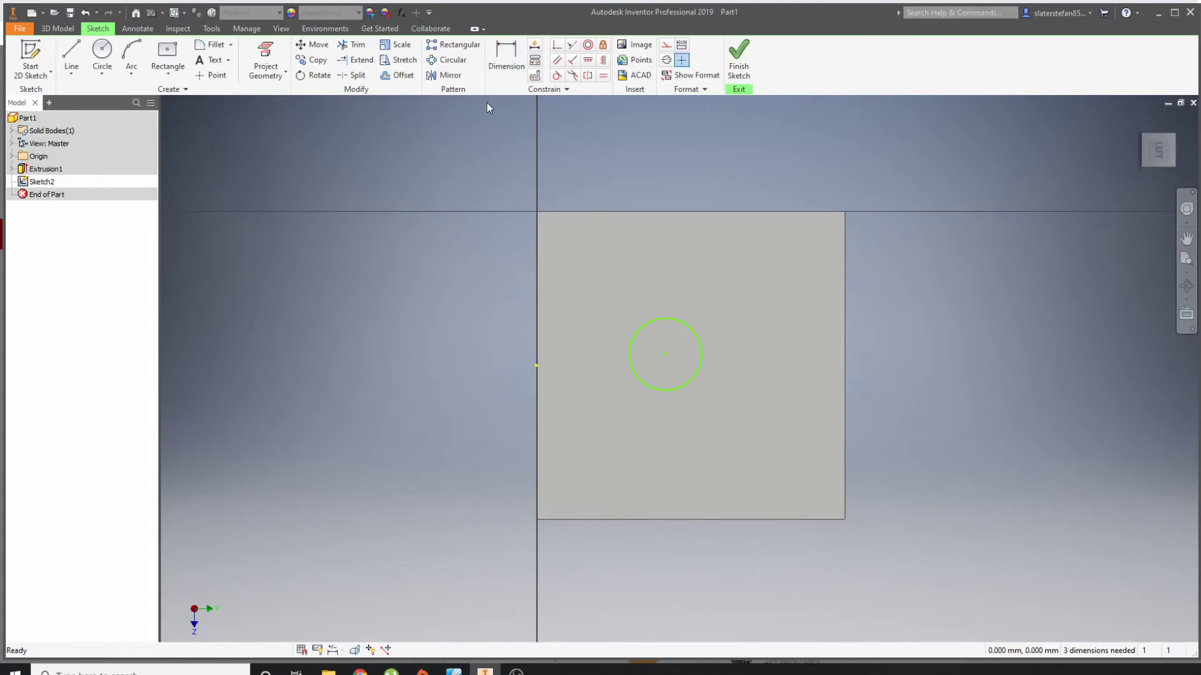
Dimension the circle's centre 25 mm from the upper edge of the face
{"action": "left_click", "coordinate": [520, 63]}
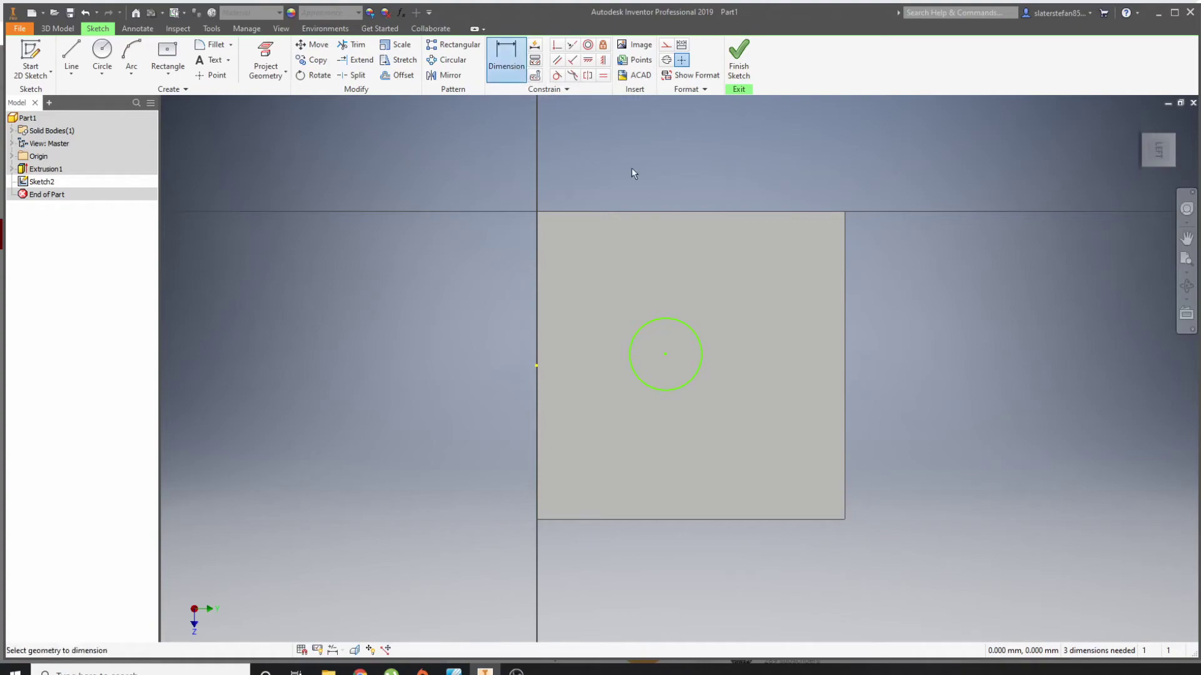
{"action": "left_click", "coordinate": [628, 213]}
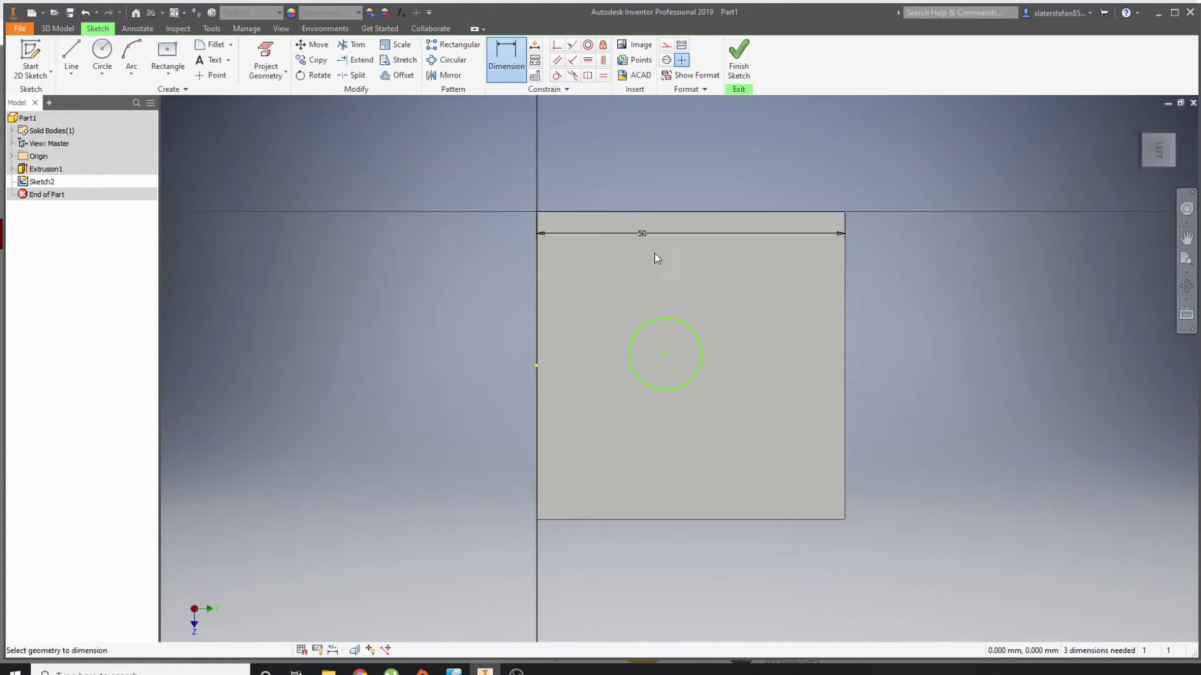
{"action": "left_click", "coordinate": [665, 354]}
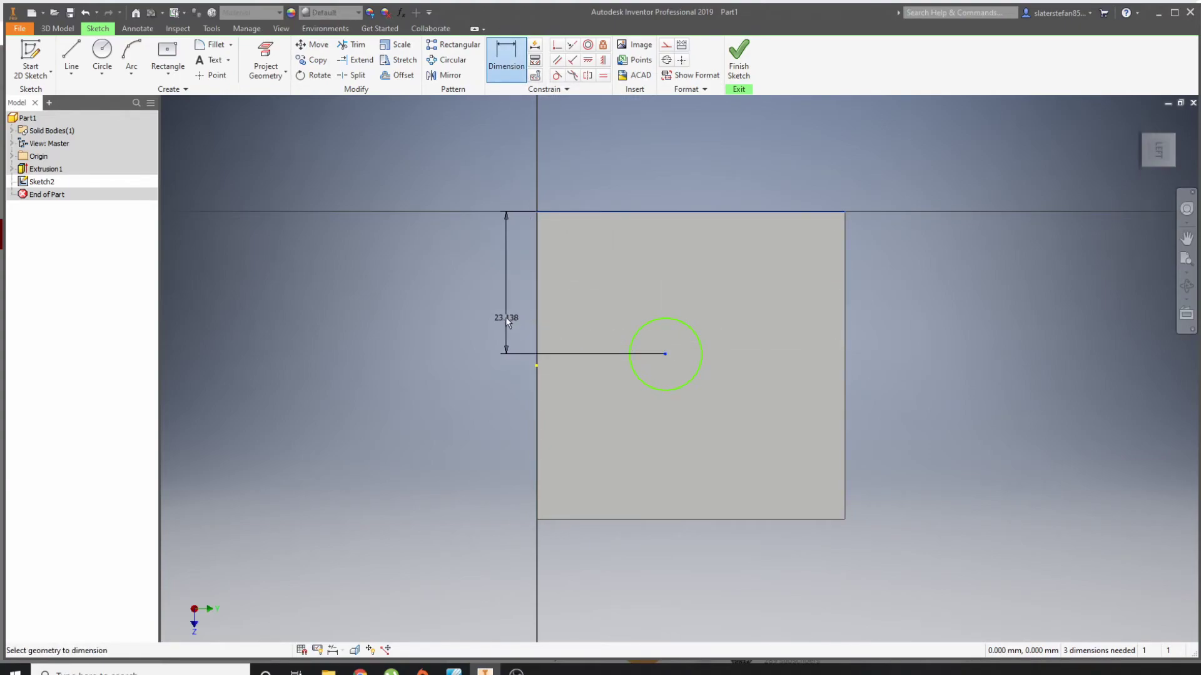
{"action": "left_click", "coordinate": [504, 316]}
{"action": "type", "text": "2"}
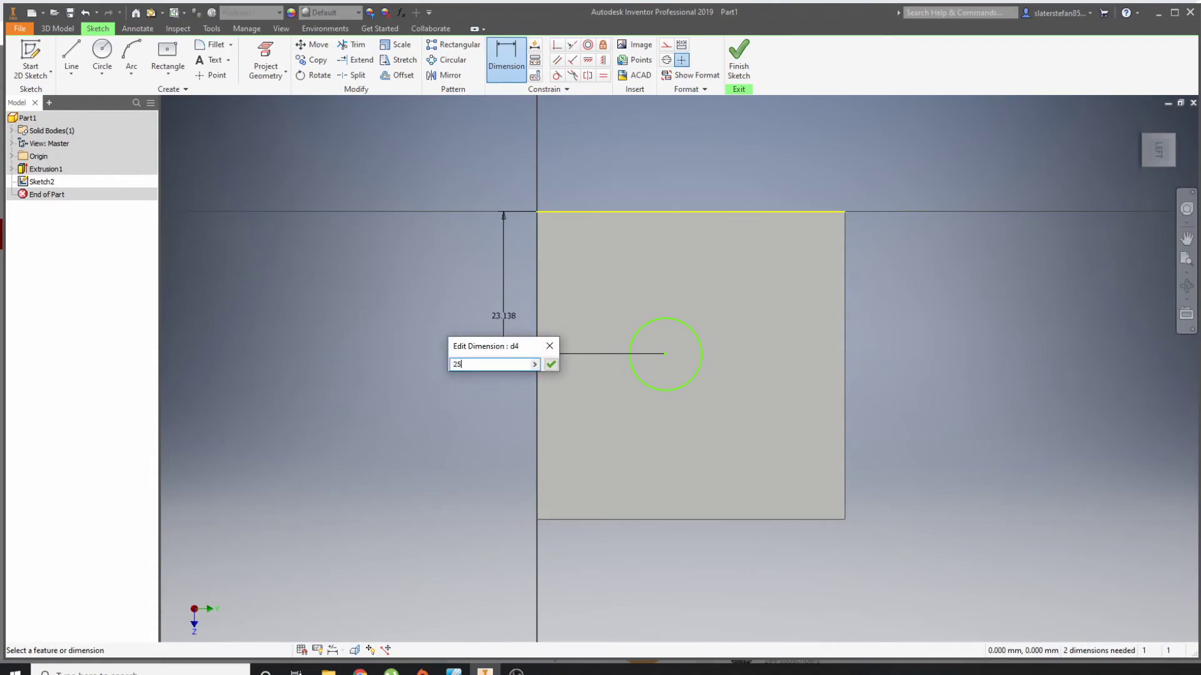
{"action": "type", "text": "5"}
{"action": "key", "text": "Return"}
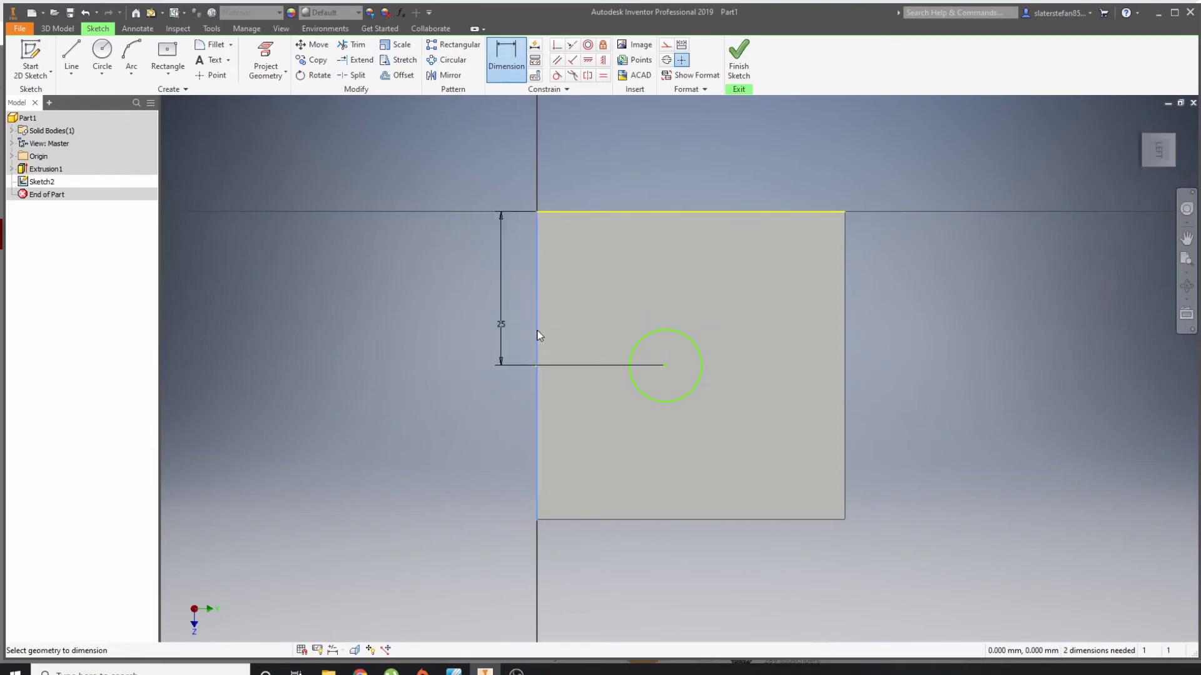
Dimension the circle's centre 25 mm from the left edge of the face, and finish the sketch
{"action": "left_click", "coordinate": [665, 366]}
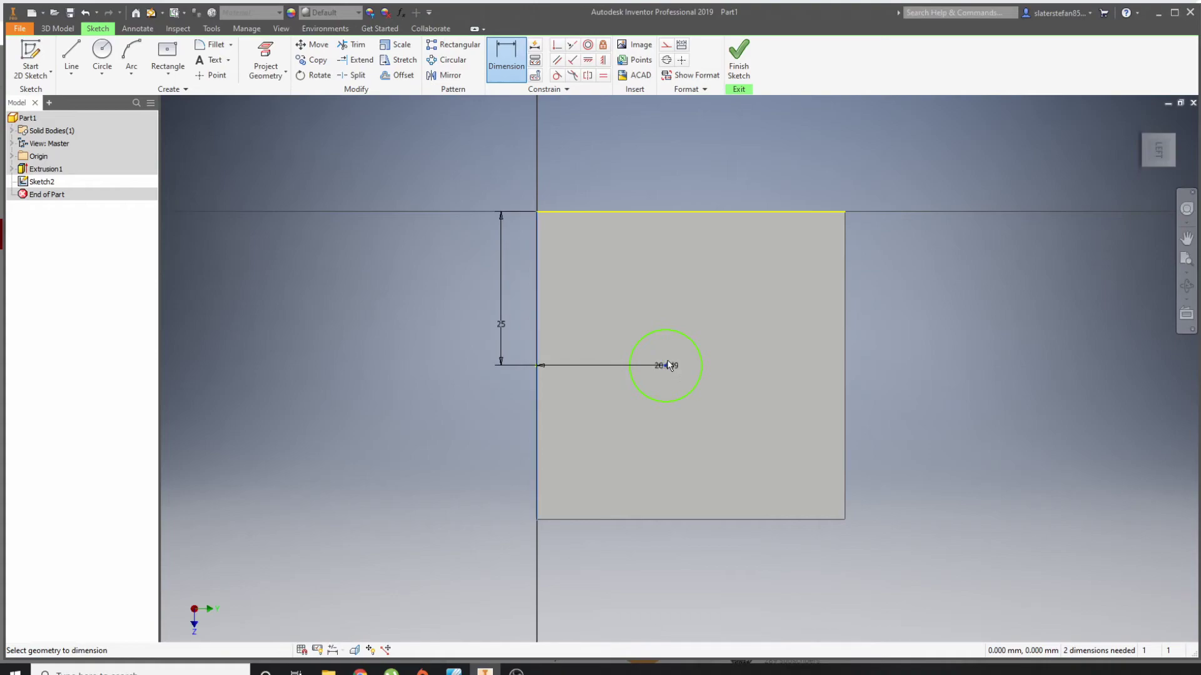
{"action": "left_click", "coordinate": [611, 180]}
{"action": "type", "text": "25"}
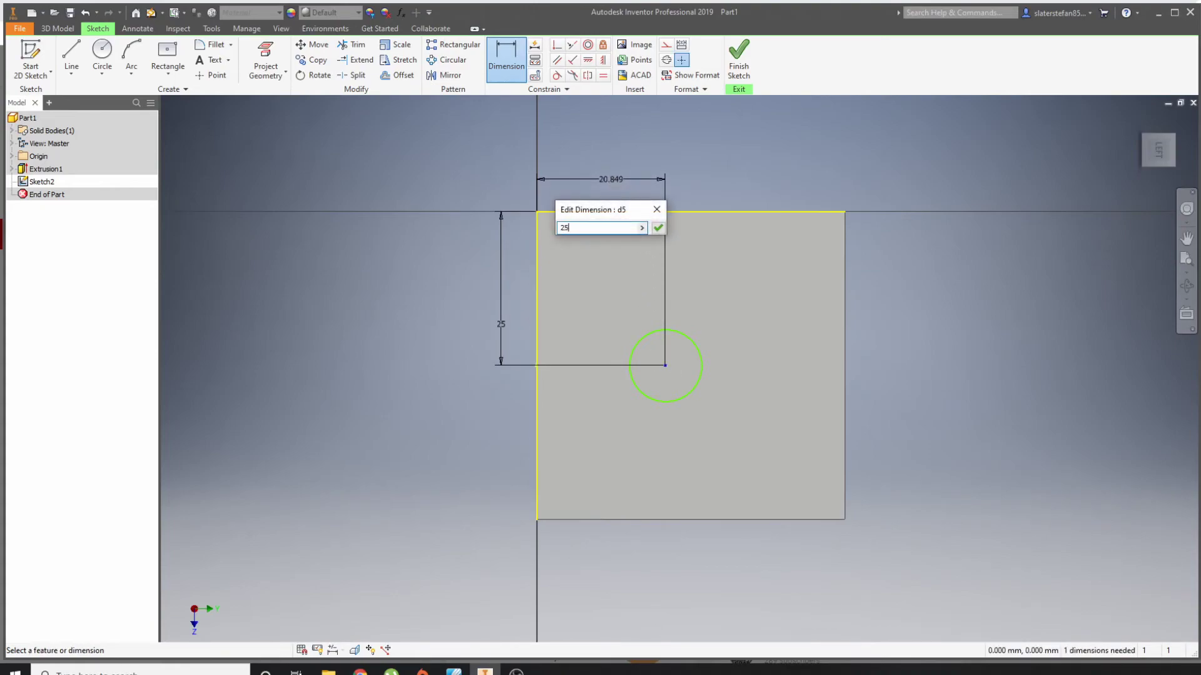
{"action": "key", "text": "Return"}
{"action": "left_click", "coordinate": [738, 57]}
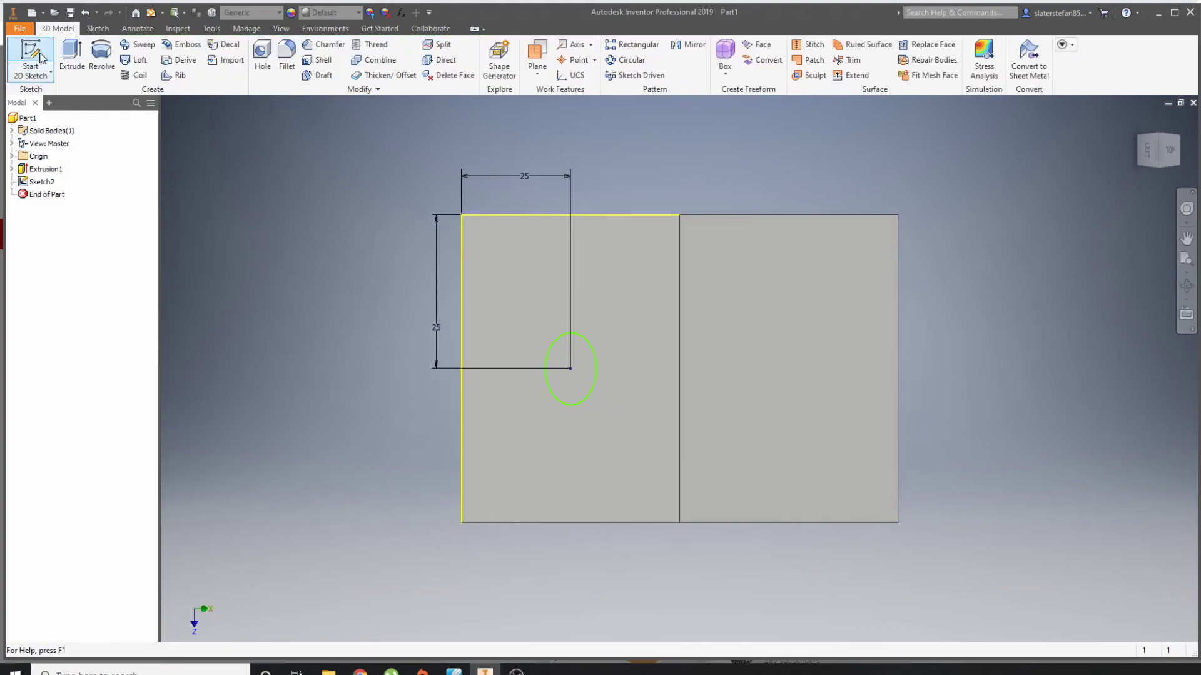
Extrude the circle as a 1 mm deep cut into the cube
{"action": "left_click", "coordinate": [72, 57]}
{"action": "left_click", "coordinate": [557, 370]}
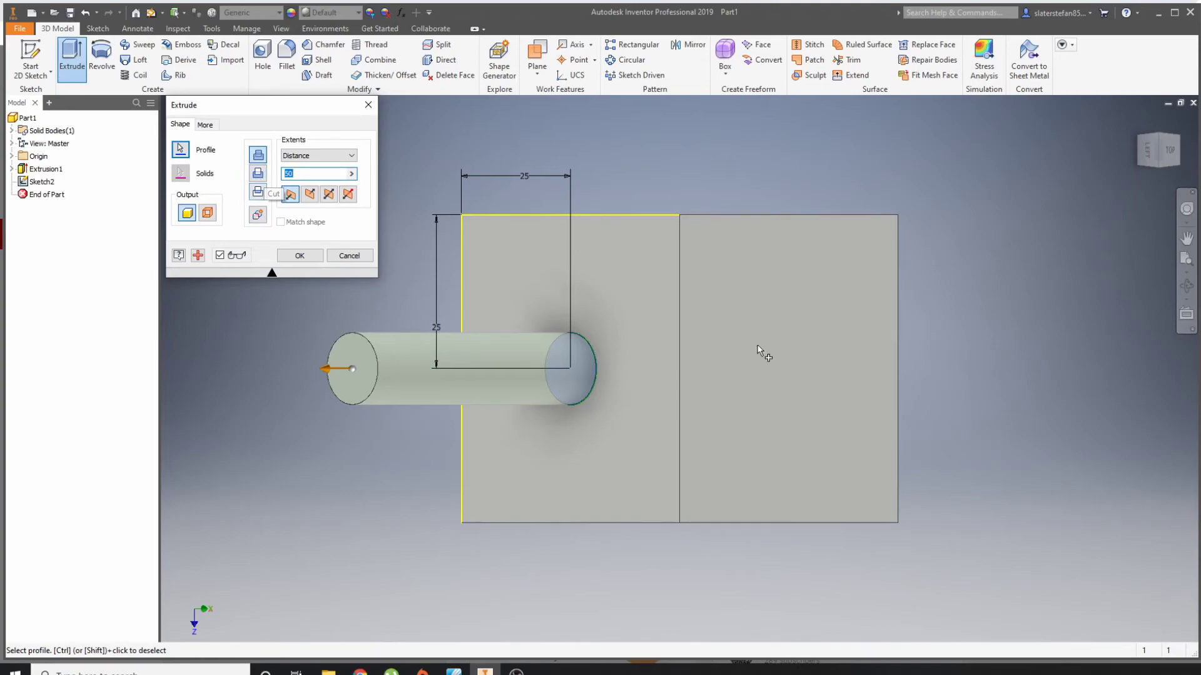
{"action": "key", "text": "F6"}
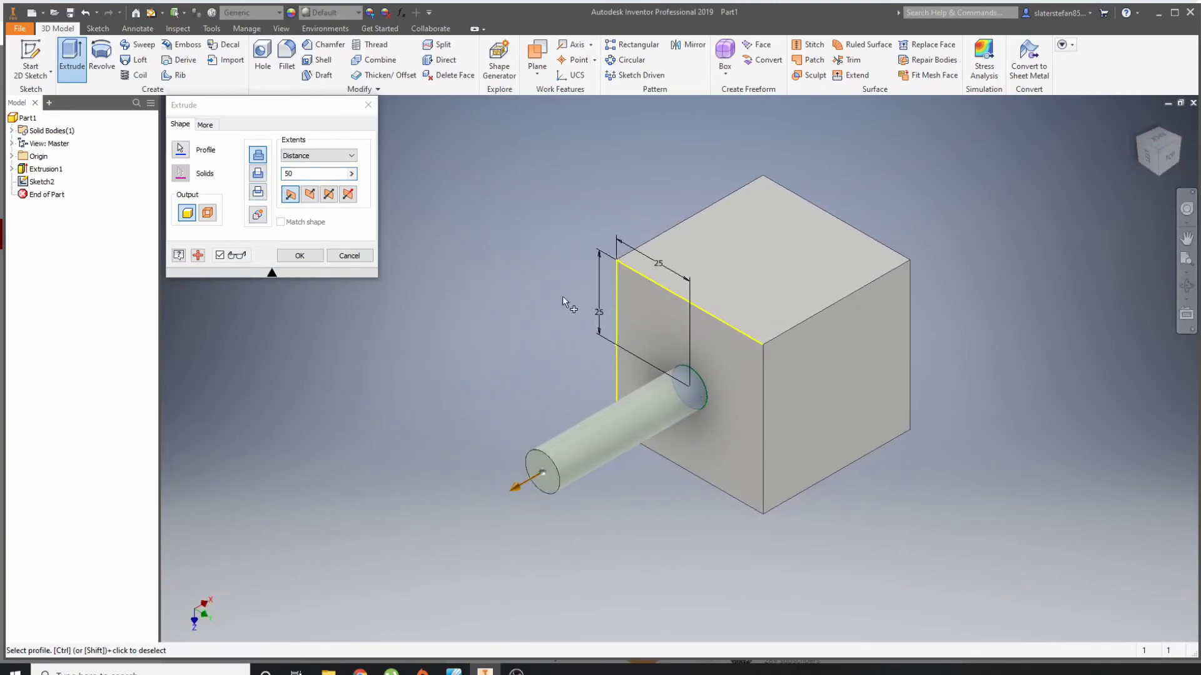
{"action": "left_click", "coordinate": [259, 173]}
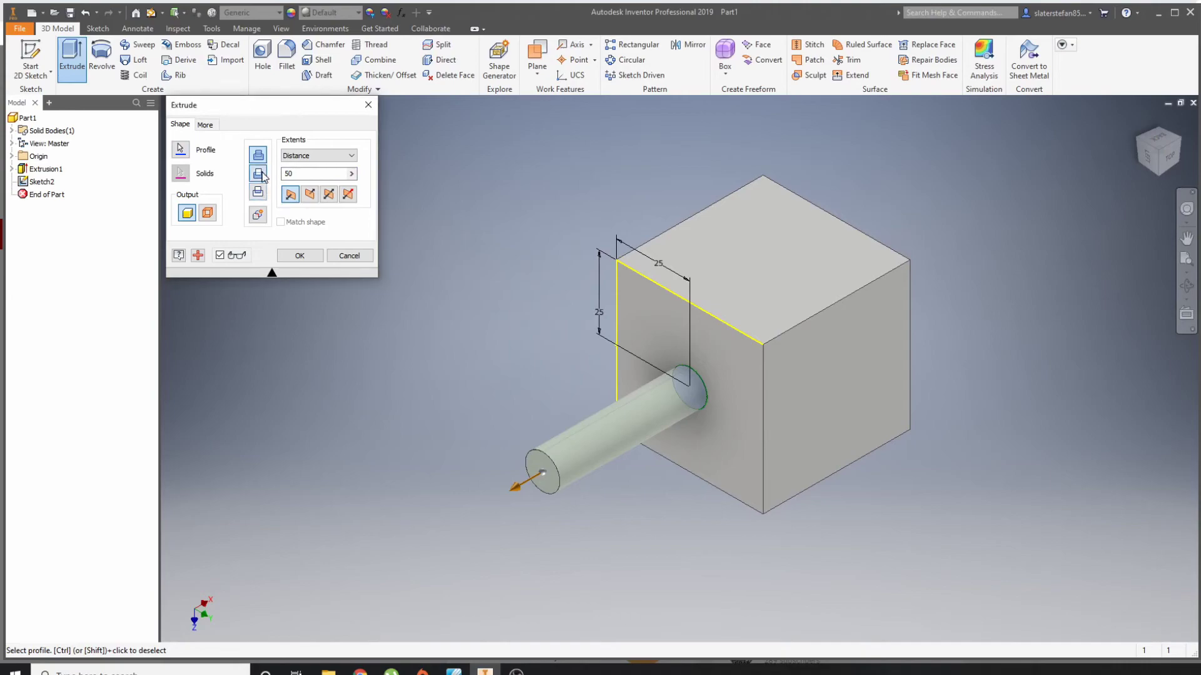
{"action": "double_click", "coordinate": [319, 174]}
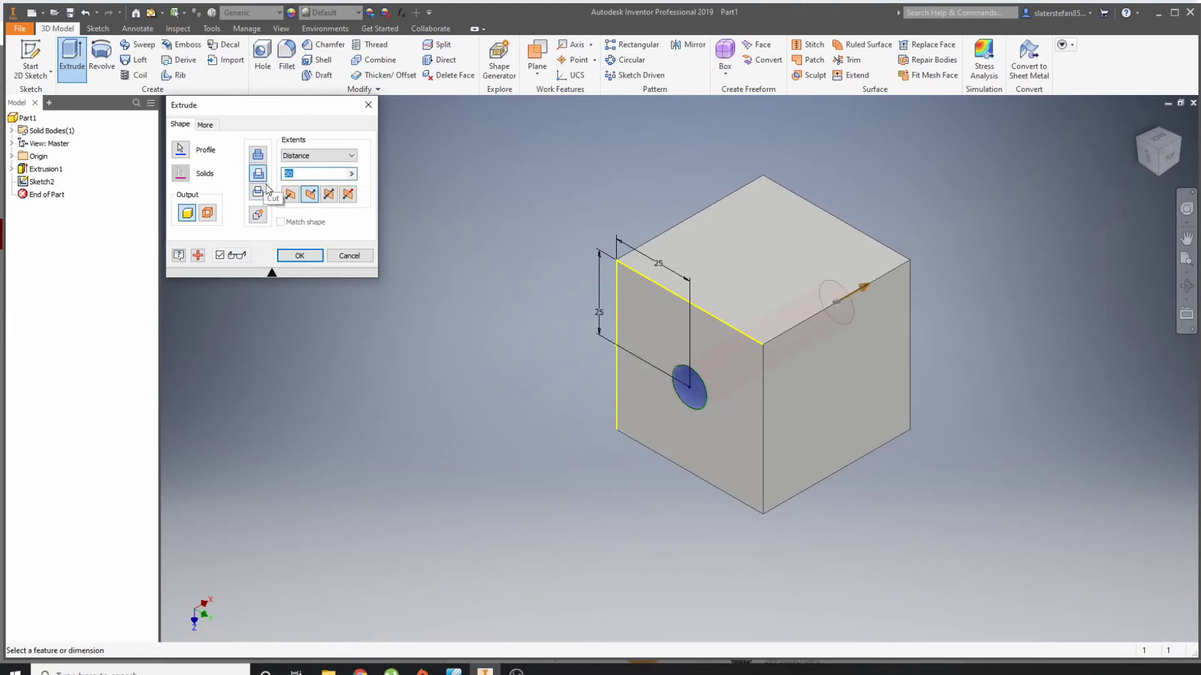
{"action": "scroll", "coordinate": [695, 385], "scroll_direction": "up", "scroll_amount": 5}
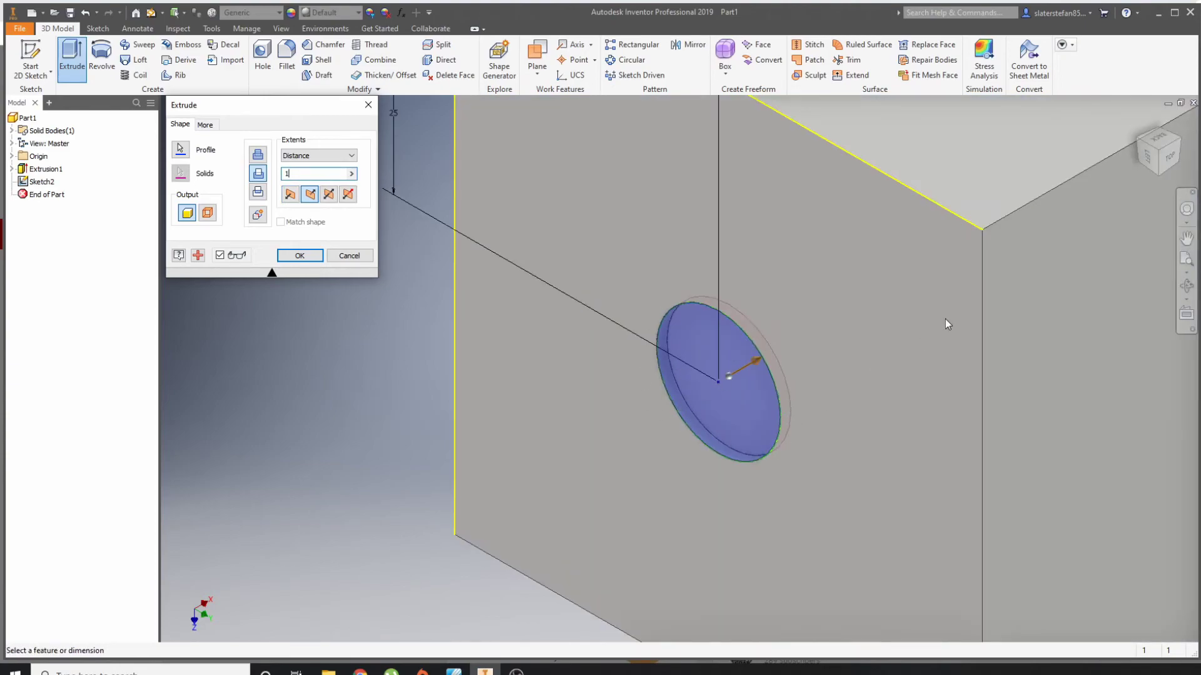
{"action": "scroll", "coordinate": [684, 300], "scroll_direction": "down", "scroll_amount": 5}
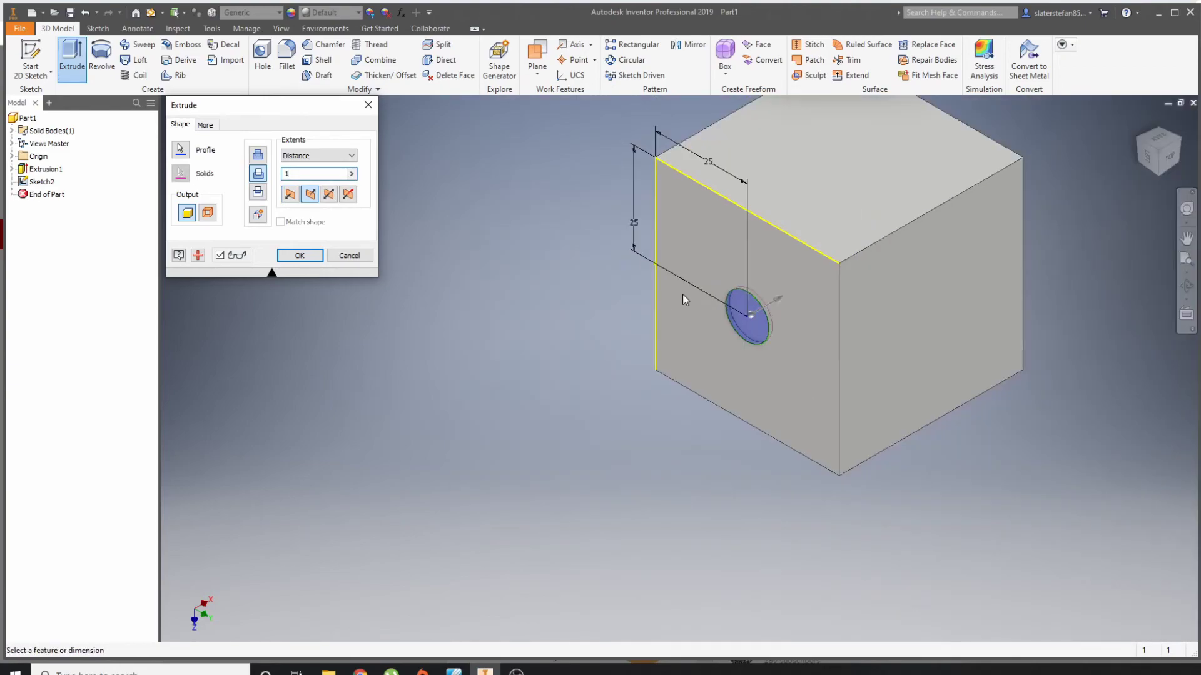
{"action": "left_click", "coordinate": [300, 255]}
Examine the cube and its circular recess from several angles, ending in an isometric view
{"action": "scroll", "coordinate": [984, 204], "scroll_direction": "down", "scroll_amount": 3}
{"action": "middle_click_drag", "start_coordinate": [974, 280], "coordinate": [972, 306]}
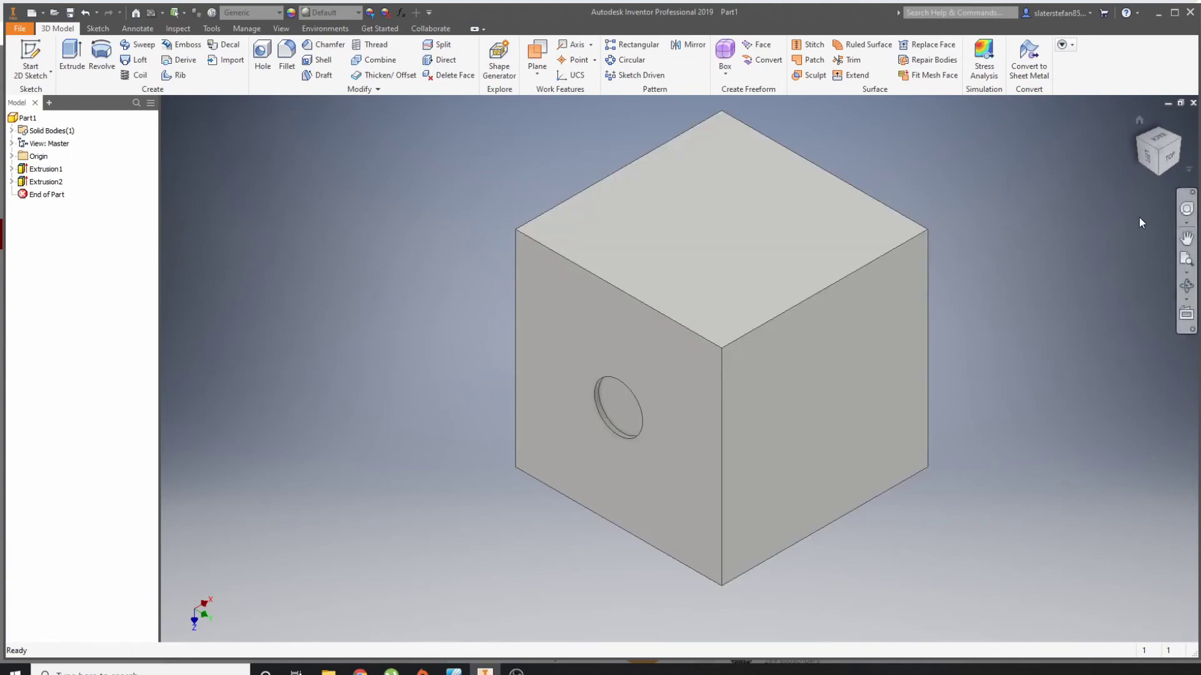
{"action": "left_click_drag", "start_coordinate": [1147, 151], "coordinate": [1156, 151]}
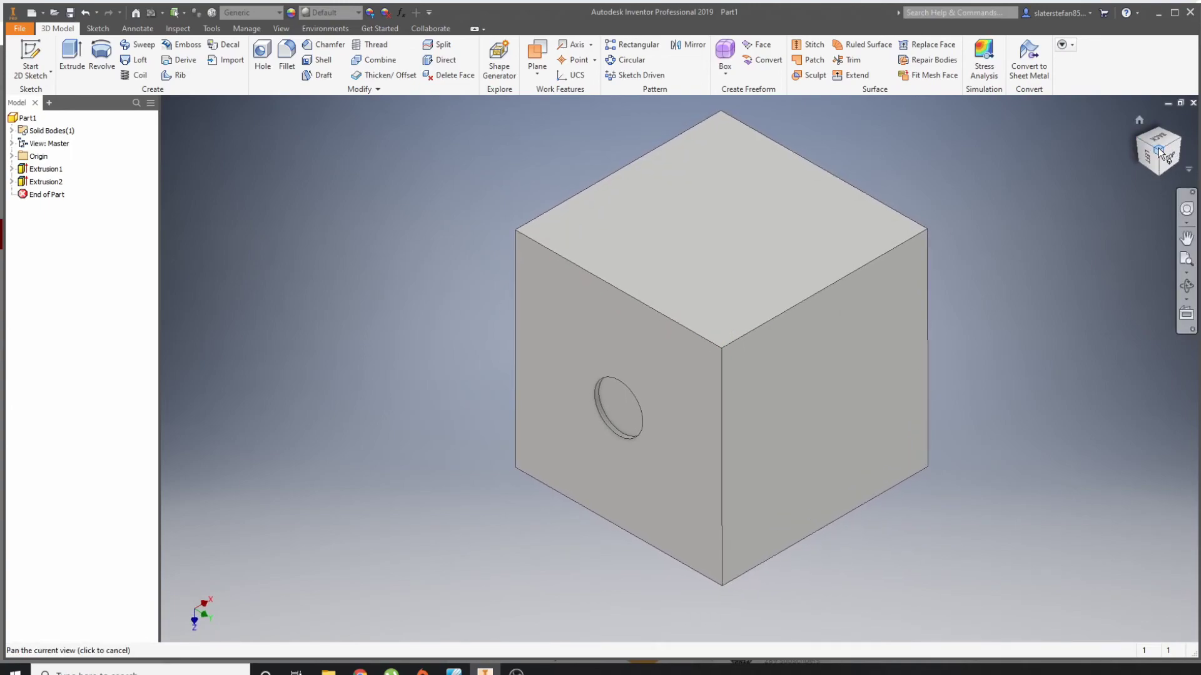
{"action": "left_click", "coordinate": [1158, 151]}
{"action": "scroll", "coordinate": [1012, 250], "scroll_direction": "down", "scroll_amount": 4}
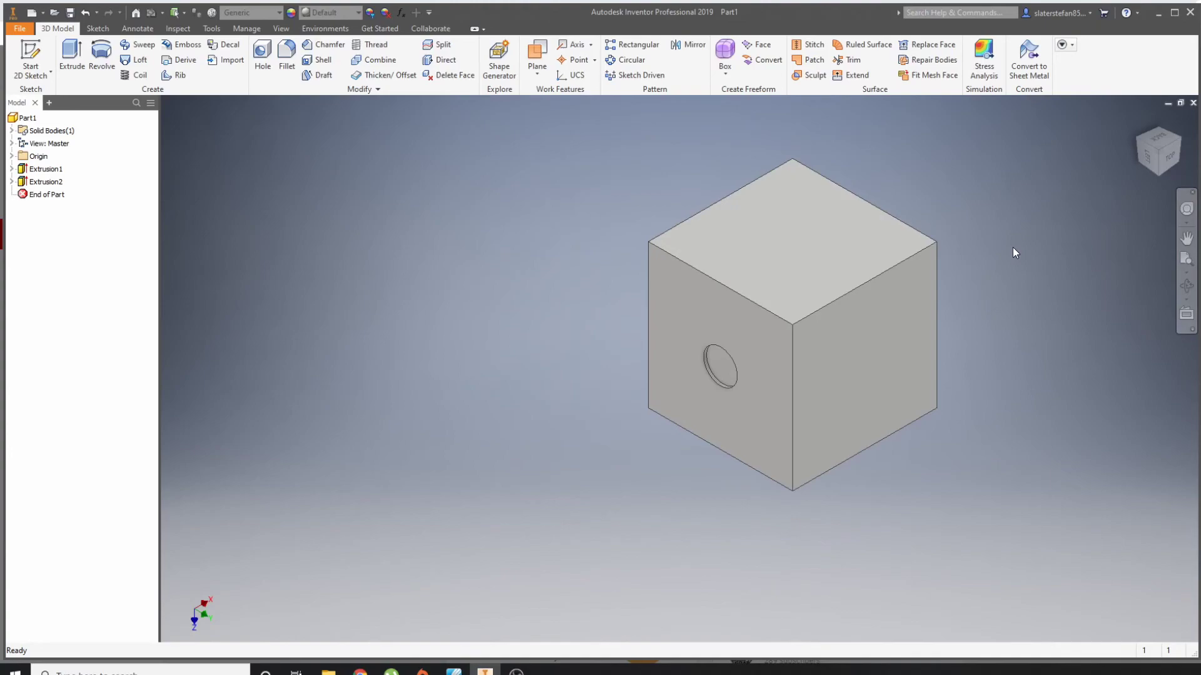
{"action": "scroll", "coordinate": [1008, 252], "scroll_direction": "up", "scroll_amount": 3}
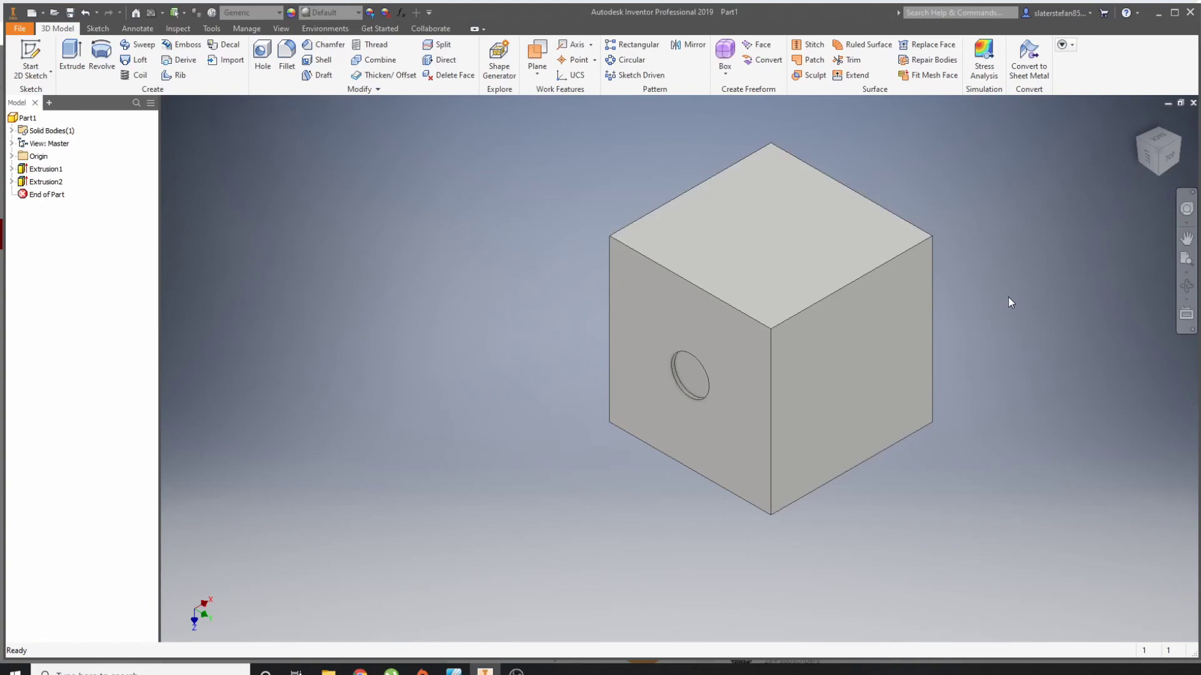
{"action": "middle_click_drag", "start_coordinate": [1008, 298], "coordinate": [969, 313]}
{"action": "mouse_move", "coordinate": [1148, 152]}
{"action": "left_mouse_down"}
{"action": "mouse_move", "coordinate": [1158, 152]}
{"action": "mouse_move", "coordinate": [1125, 155]}
{"action": "mouse_move", "coordinate": [1163, 156]}
{"action": "mouse_move", "coordinate": [1144, 153]}
{"action": "left_mouse_up"}
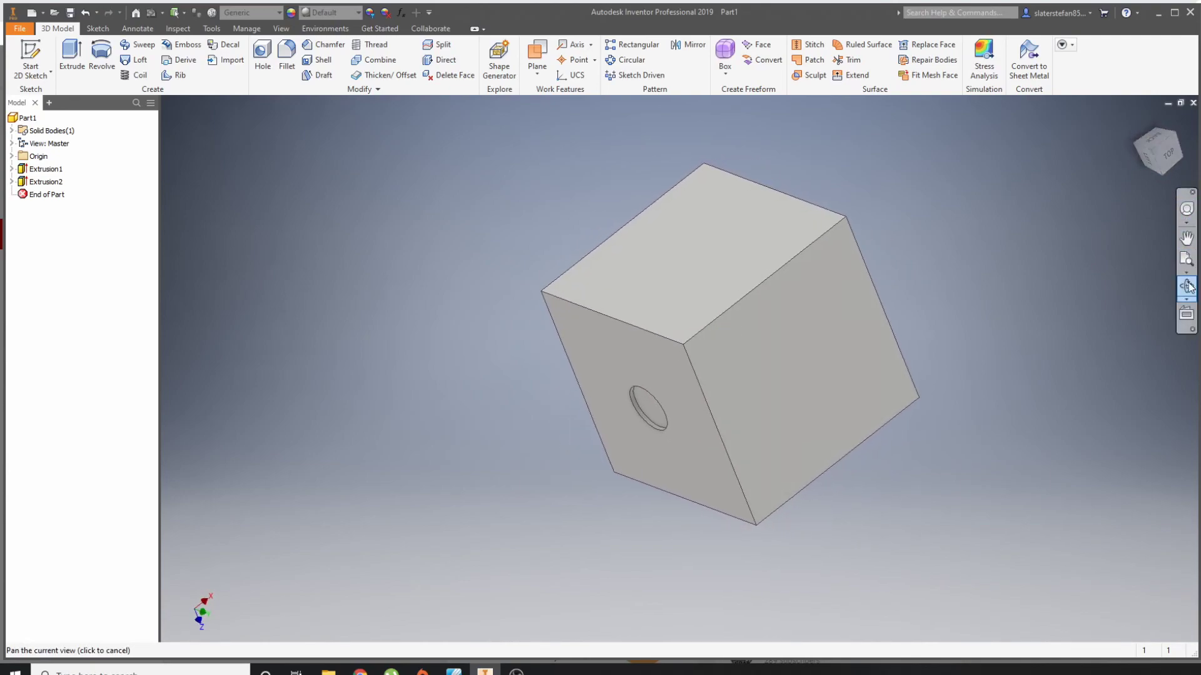
{"action": "left_click", "coordinate": [1186, 286]}
{"action": "left_click_drag", "start_coordinate": [707, 359], "coordinate": [784, 356]}
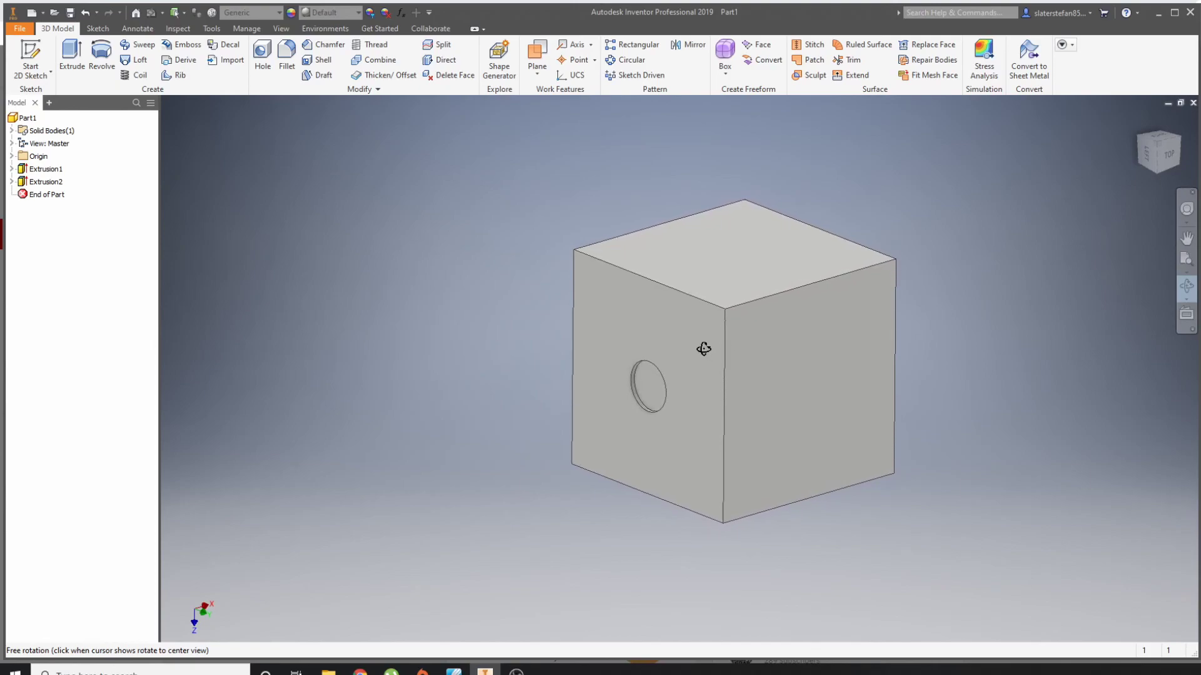
{"action": "left_click_drag", "start_coordinate": [666, 331], "coordinate": [621, 337]}
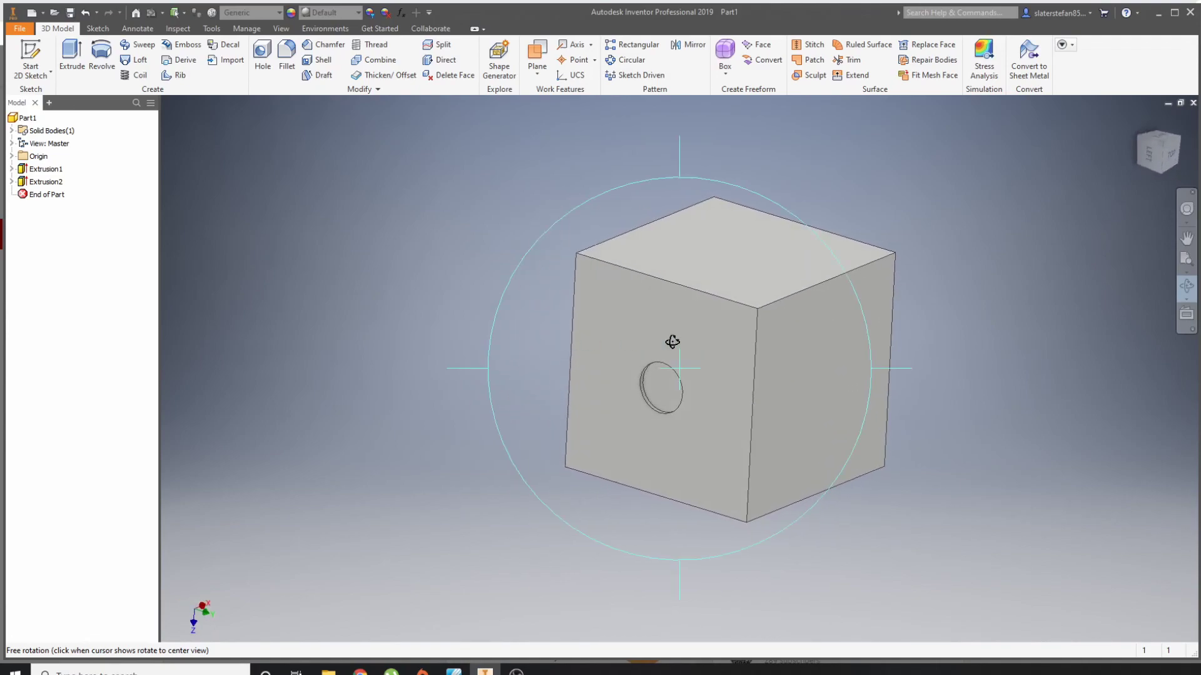
{"action": "key", "text": "Escape"}
{"action": "left_click", "coordinate": [1161, 147]}
{"action": "scroll", "coordinate": [921, 260], "scroll_direction": "down", "scroll_amount": 3}
{"action": "scroll", "coordinate": [869, 287], "scroll_direction": "up", "scroll_amount": 5}
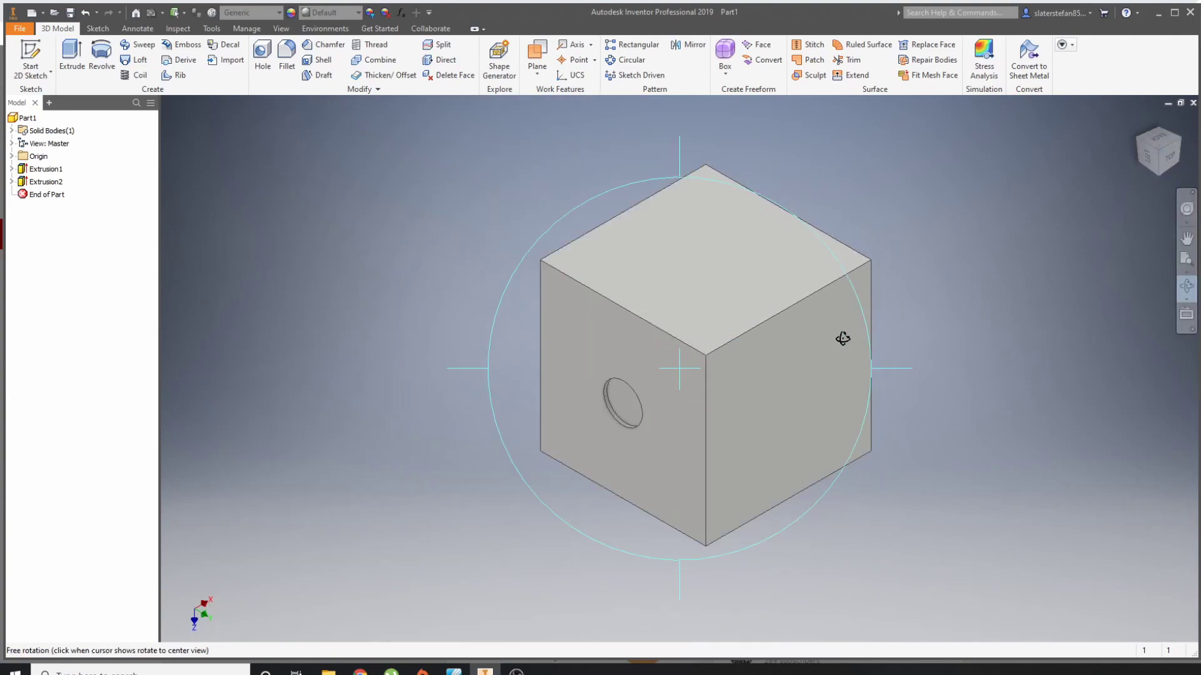